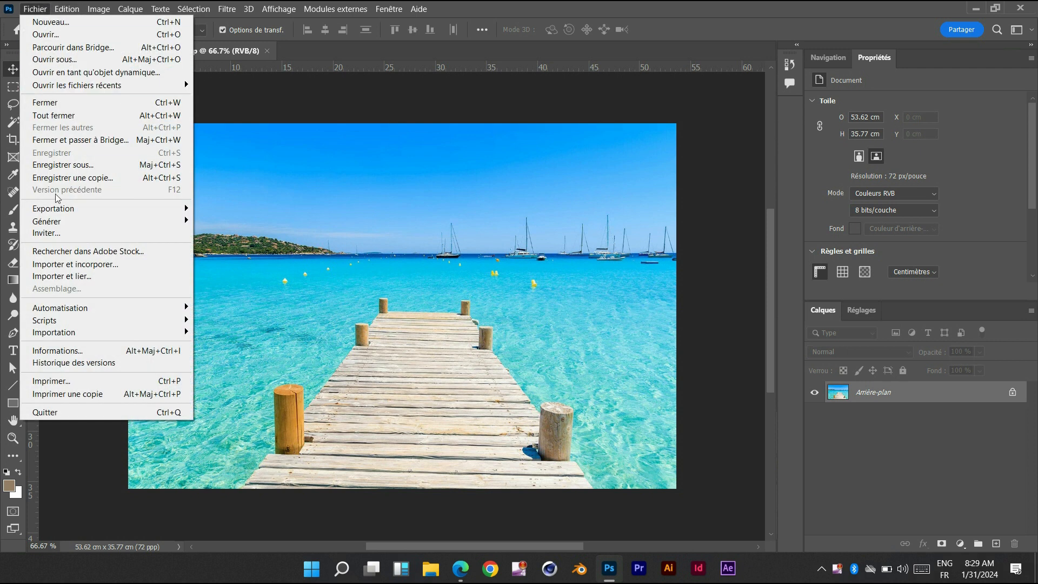
Place the 1000_F_119006665 JPG of the man seen from behind as an embedded image on the pier photo
{"action": "left_click", "coordinate": [66, 264]}
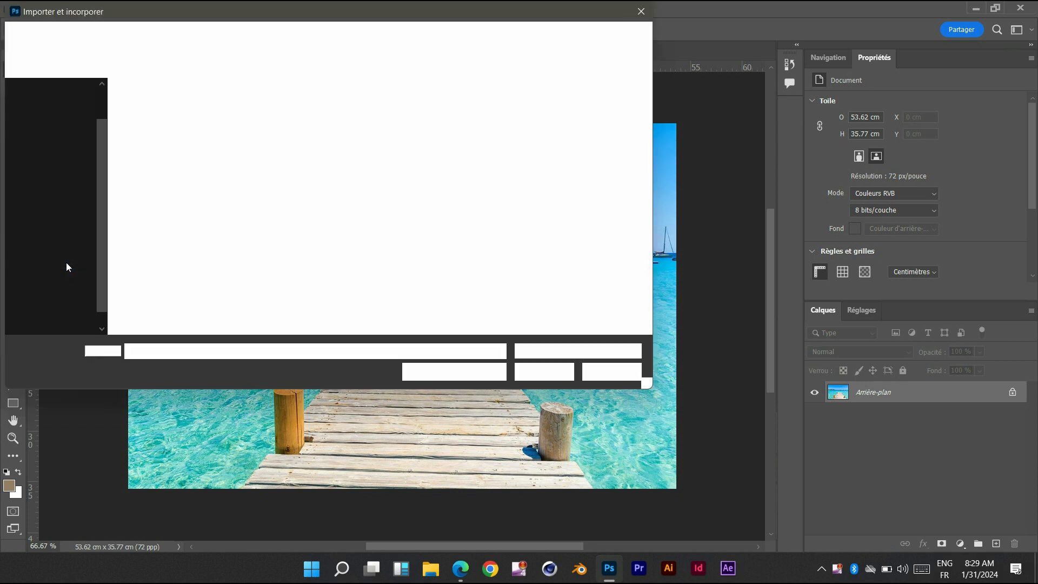
{"action": "left_click", "coordinate": [289, 132]}
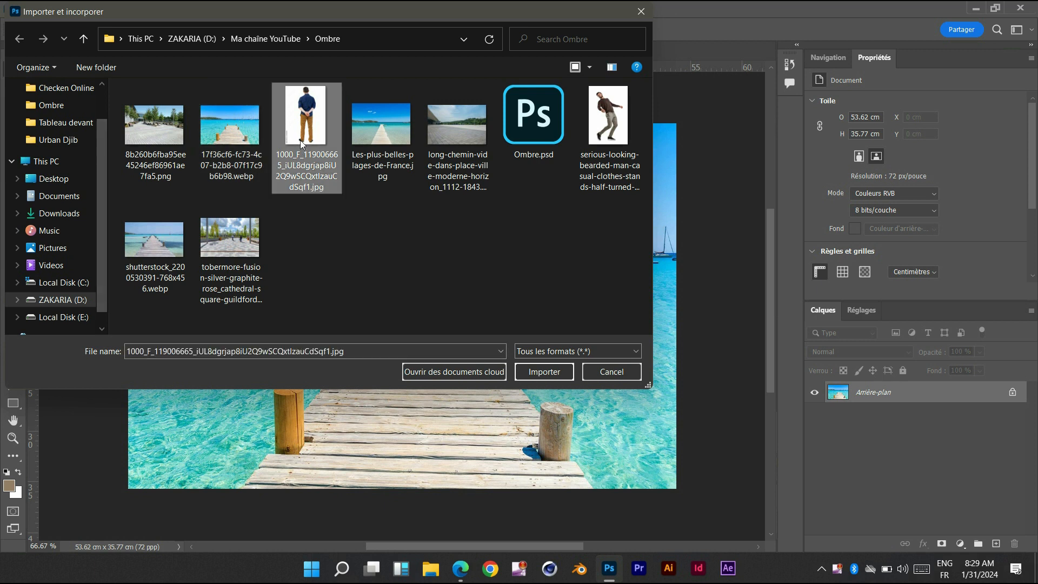
{"action": "left_click", "coordinate": [543, 377]}
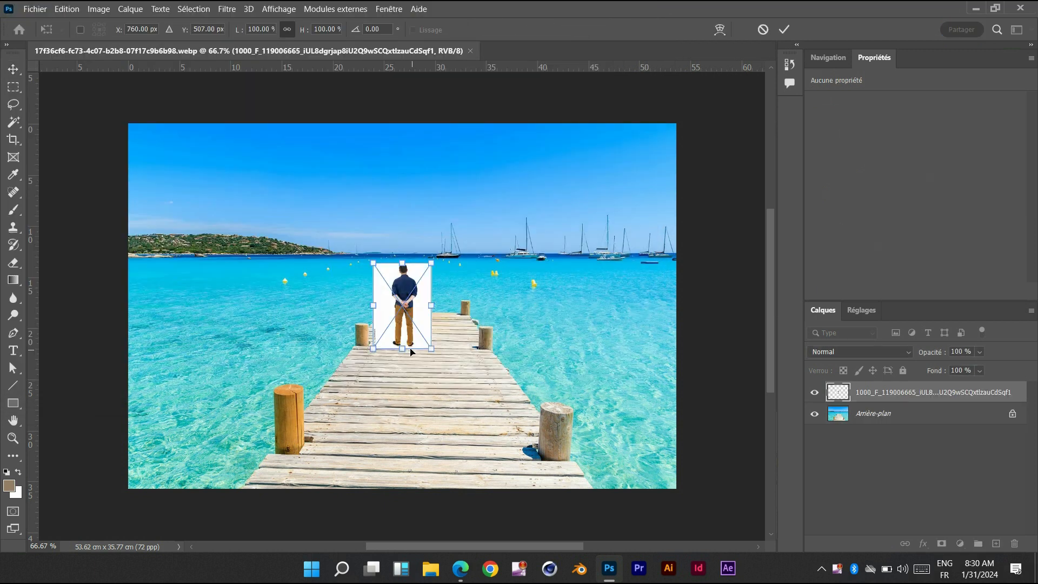
Enlarge the placed photo to about 20 x 29.6 cm, centre it over the pier and commit the transform
{"action": "left_click_drag", "start_coordinate": [406, 350], "coordinate": [409, 442]}
{"action": "left_click_drag", "start_coordinate": [402, 264], "coordinate": [404, 139]}
{"action": "mouse_move", "coordinate": [403, 227]}
{"action": "left_mouse_down"}
{"action": "mouse_move", "coordinate": [425, 230]}
{"action": "mouse_move", "coordinate": [412, 231]}
{"action": "left_mouse_up"}
{"action": "left_click", "coordinate": [783, 30]}
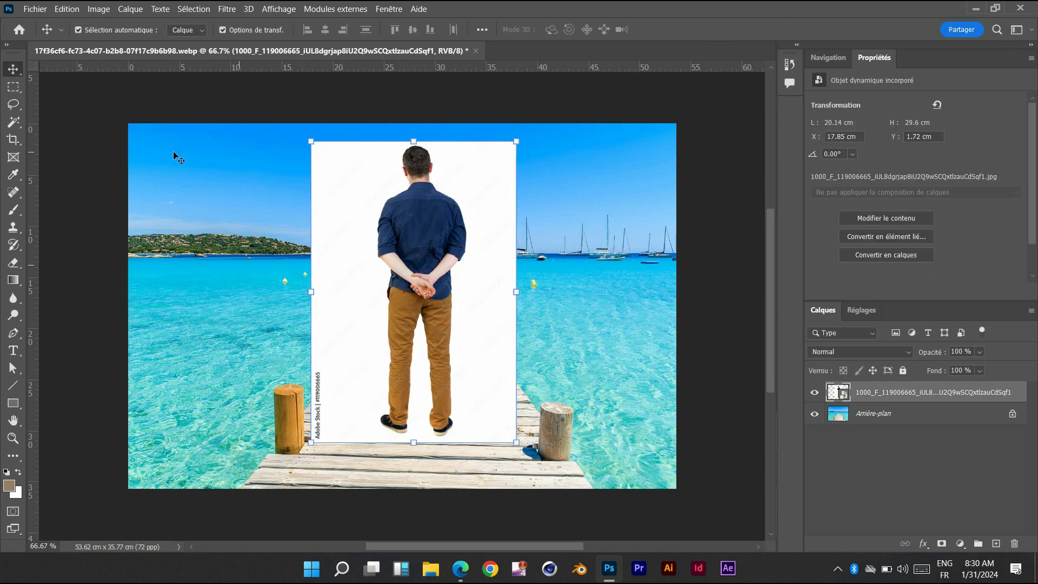
Cut the man out of the placed photo with Select Subject and copy him to a new layer
{"action": "left_click", "coordinate": [14, 122]}
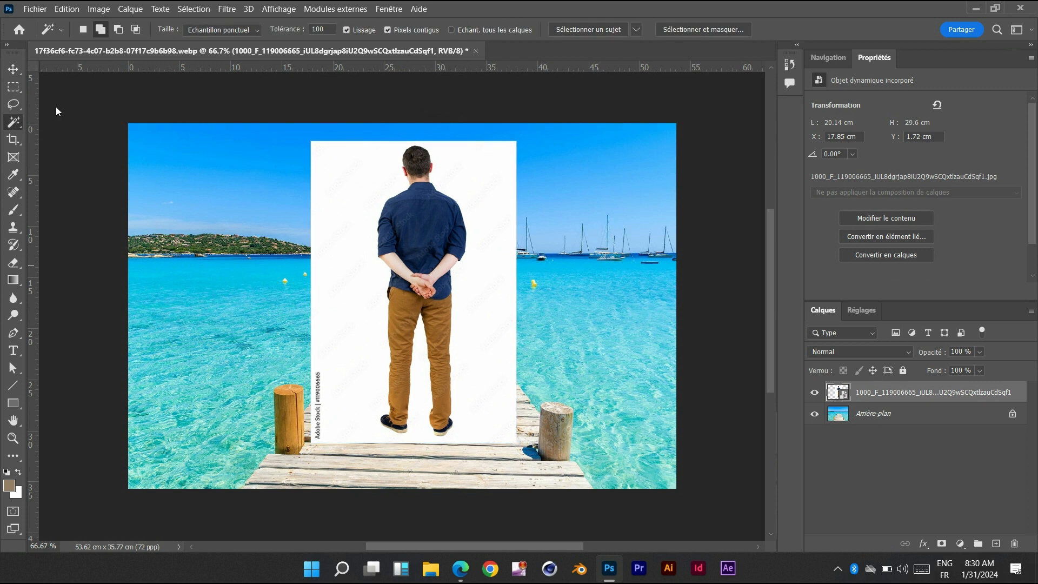
{"action": "left_click", "coordinate": [576, 29]}
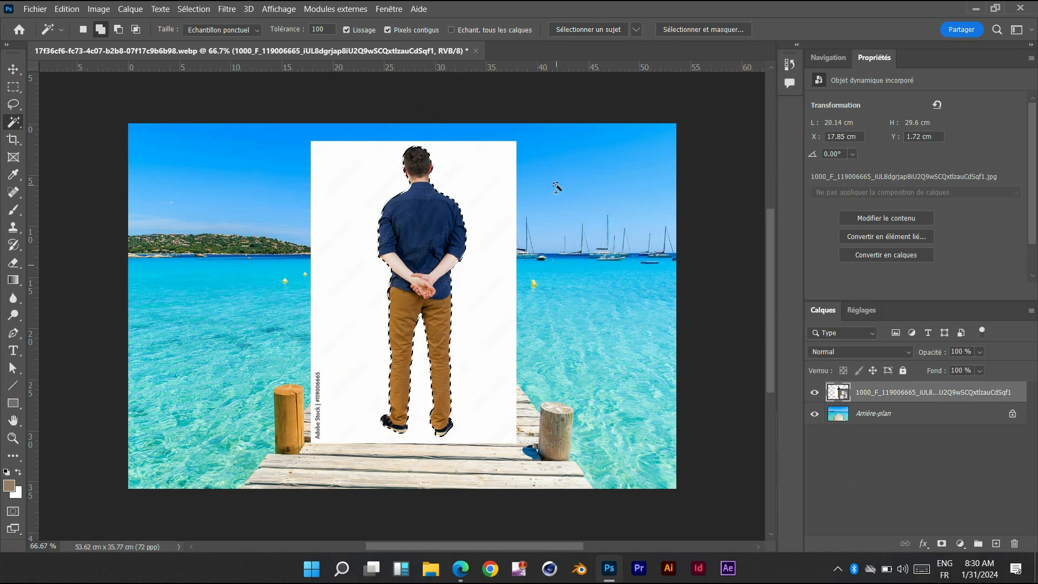
{"action": "key", "text": "ctrl+j"}
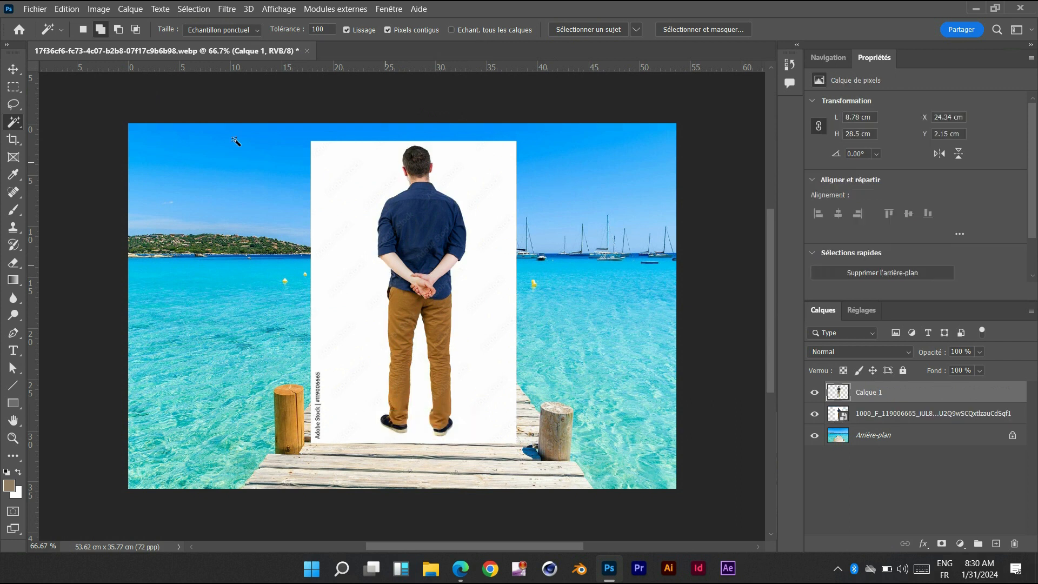
{"action": "left_click", "coordinate": [13, 69]}
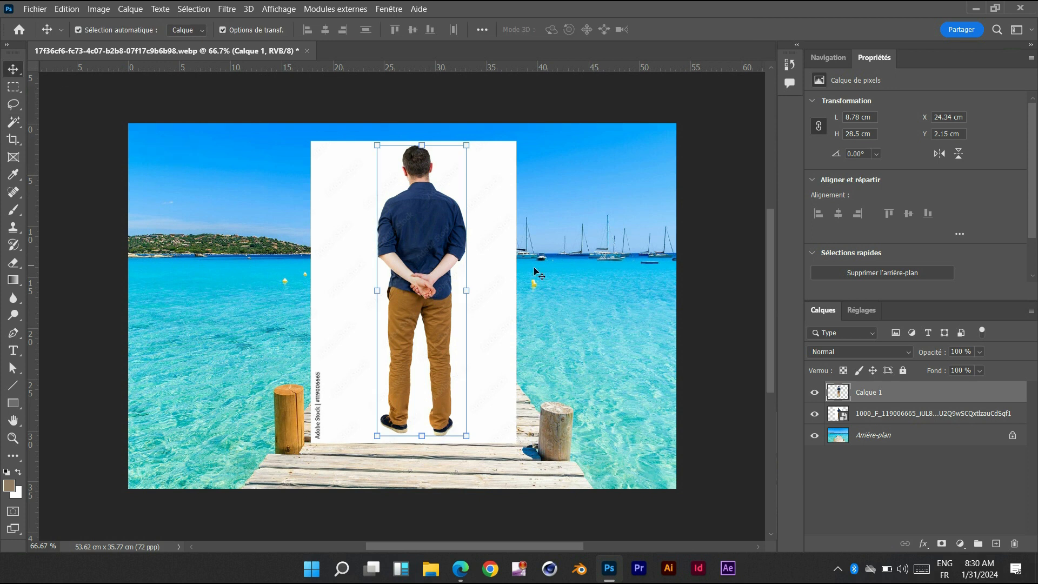
Hide the placed photo layer and scale the cut-out man to about 51 %, standing on the far end of the pier
{"action": "left_click", "coordinate": [815, 415]}
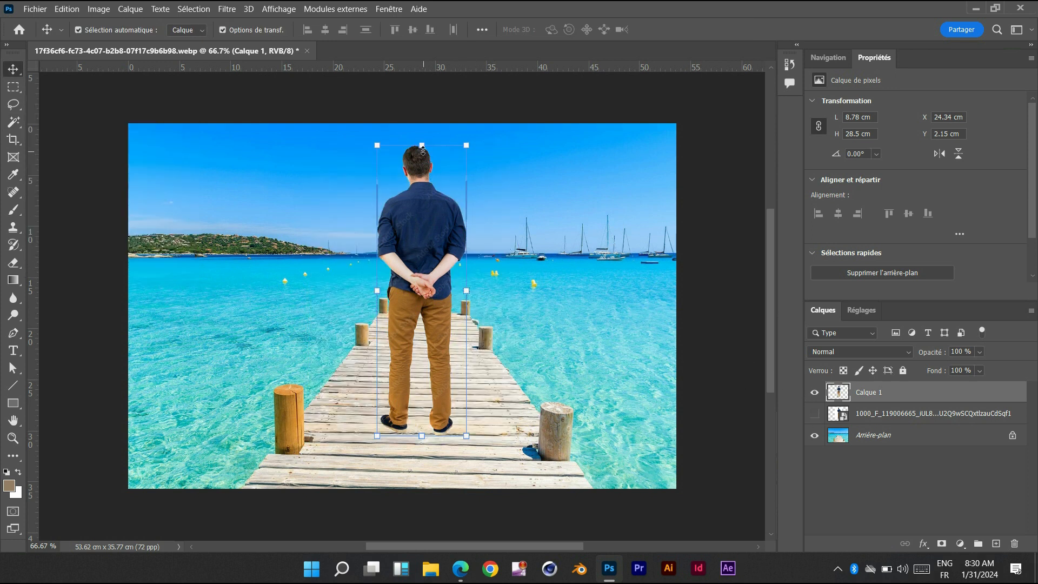
{"action": "left_click_drag", "start_coordinate": [423, 145], "coordinate": [430, 198]}
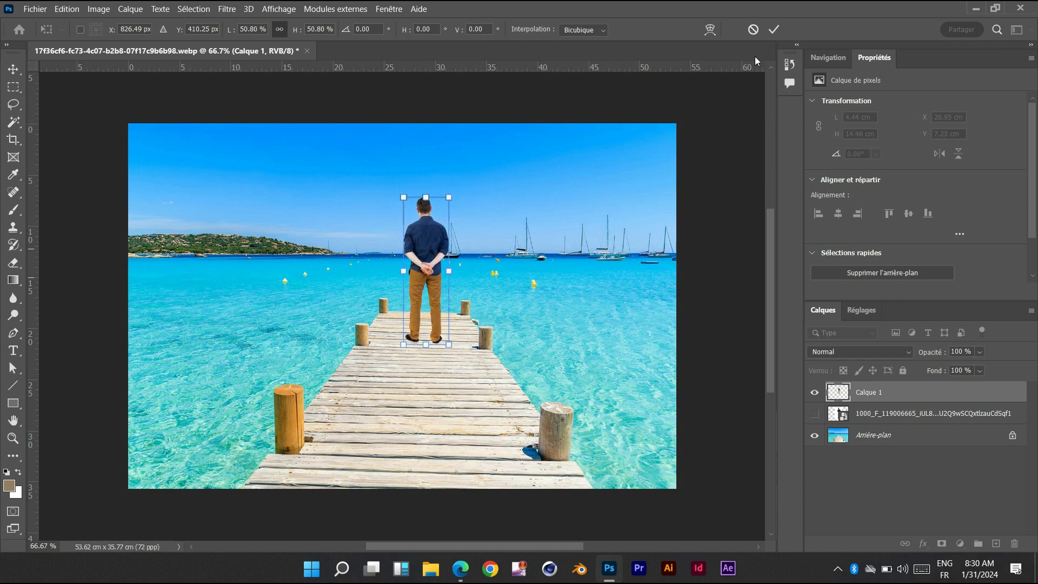
{"action": "left_click", "coordinate": [773, 27]}
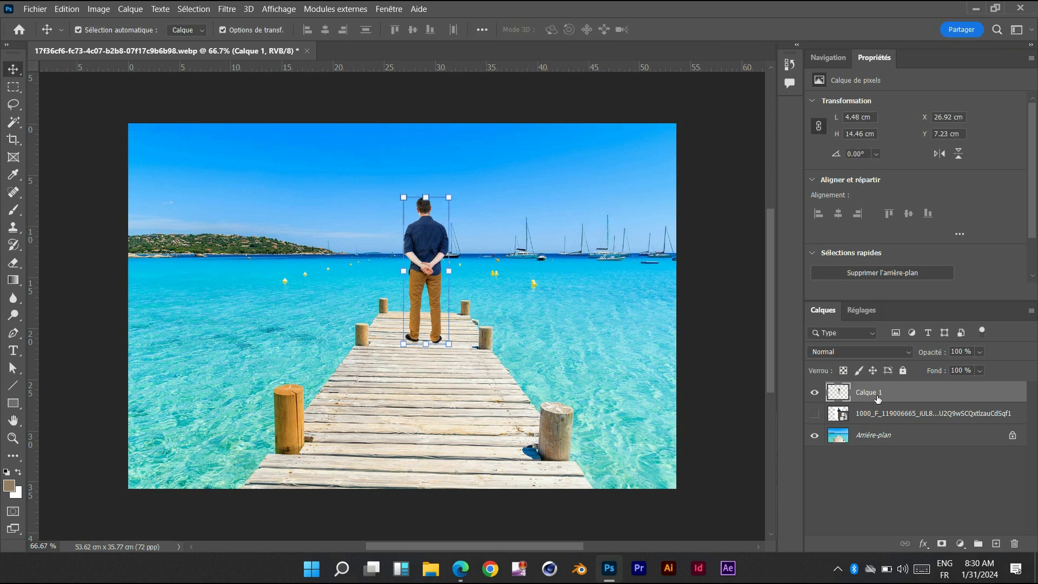
Duplicate the man's layer and rename the lower copy Ombre
{"action": "left_click_drag", "start_coordinate": [878, 398], "coordinate": [1000, 548]}
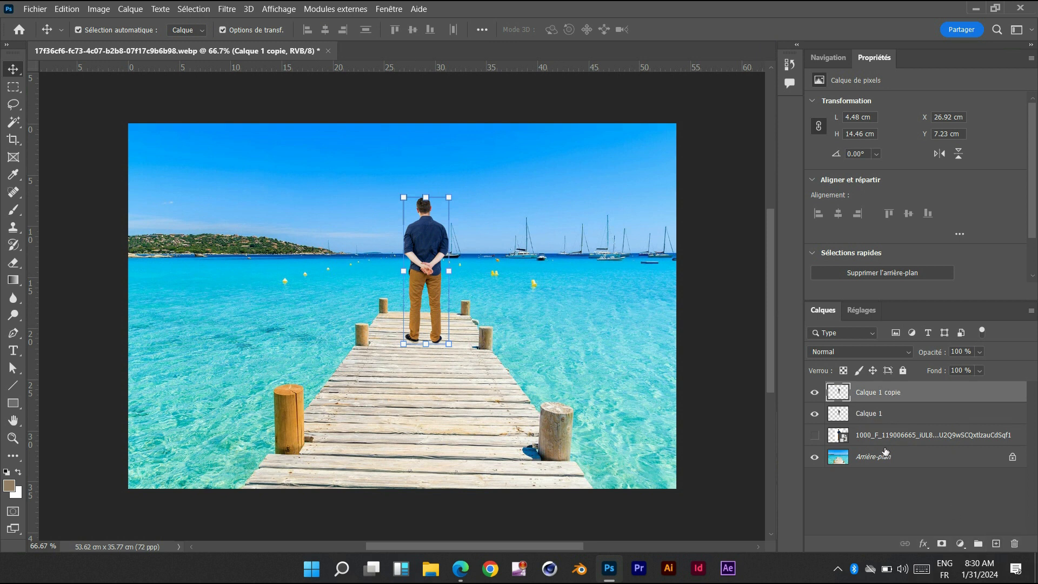
{"action": "double_click", "coordinate": [867, 414]}
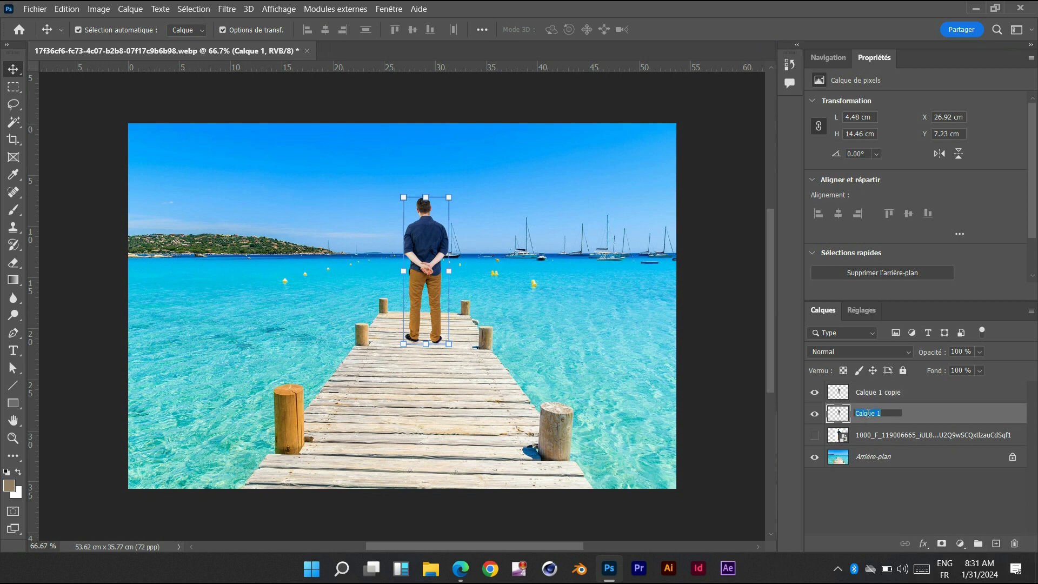
{"action": "type", "text": "Ombre"}
{"action": "key", "text": "Return"}
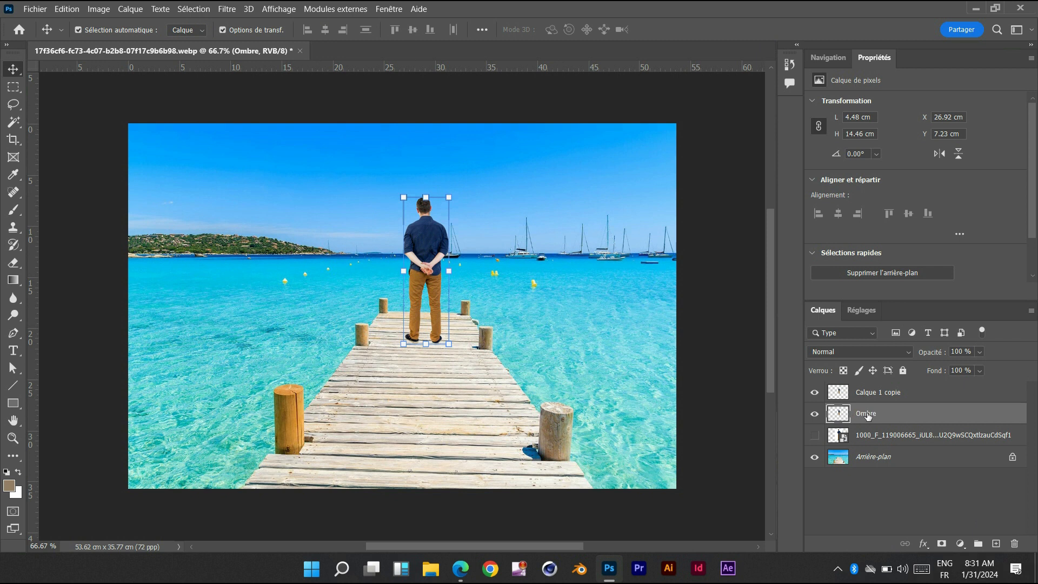
Blacken the Ombre layer with Levels by setting the white output level to 0
{"action": "key", "text": "ctrl+l"}
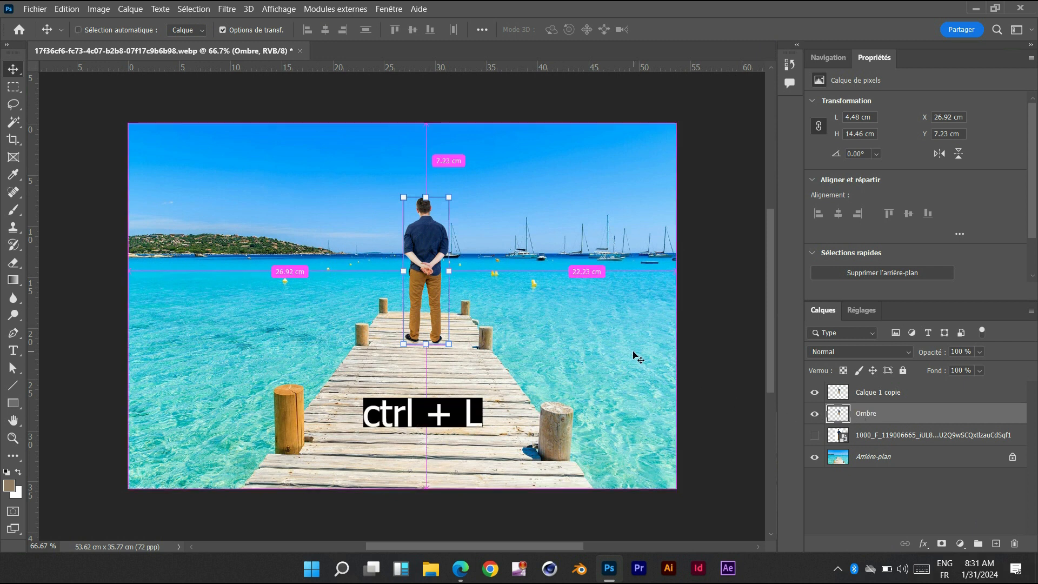
{"action": "left_click_drag", "start_coordinate": [844, 301], "coordinate": [670, 299]}
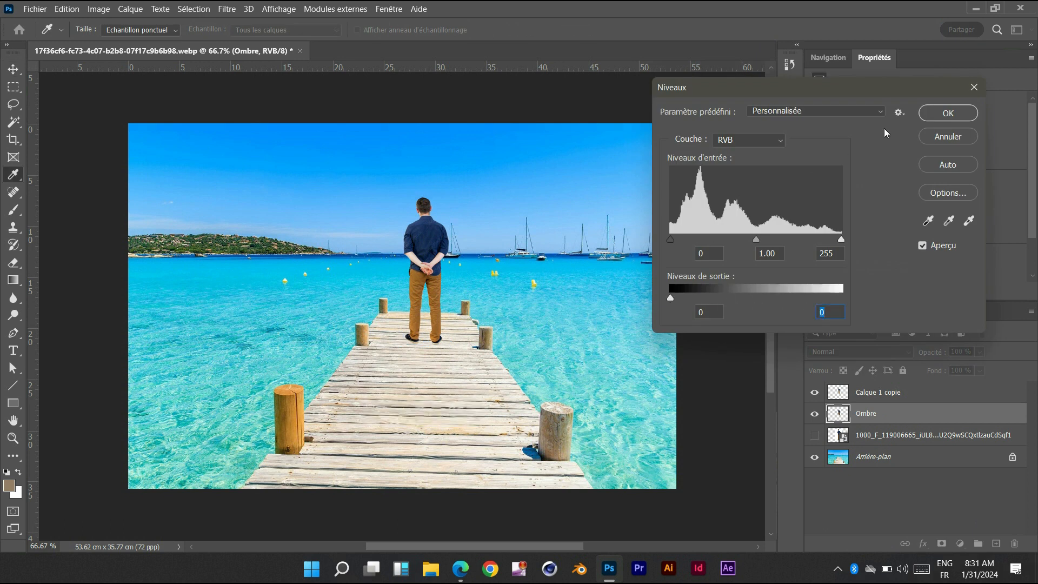
{"action": "left_click", "coordinate": [937, 117]}
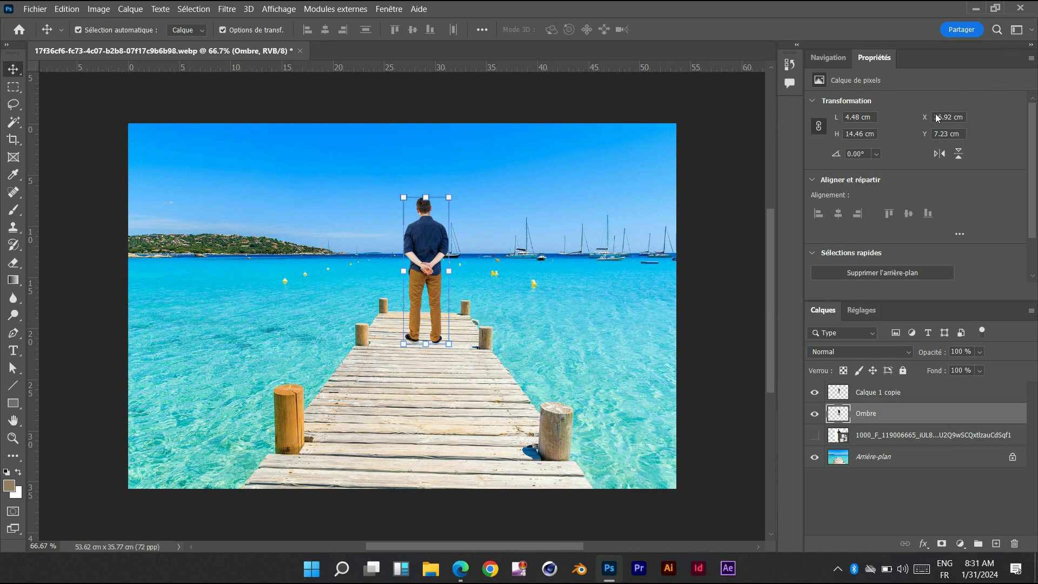
{"action": "left_click", "coordinate": [814, 392]}
{"action": "left_click", "coordinate": [814, 393]}
Flip and skew the black silhouette down onto the planks, with about -35 % height and 24° horizontal skew
{"action": "key", "text": "ctrl"}
{"action": "left_click_drag", "start_coordinate": [426, 201], "coordinate": [460, 407]}
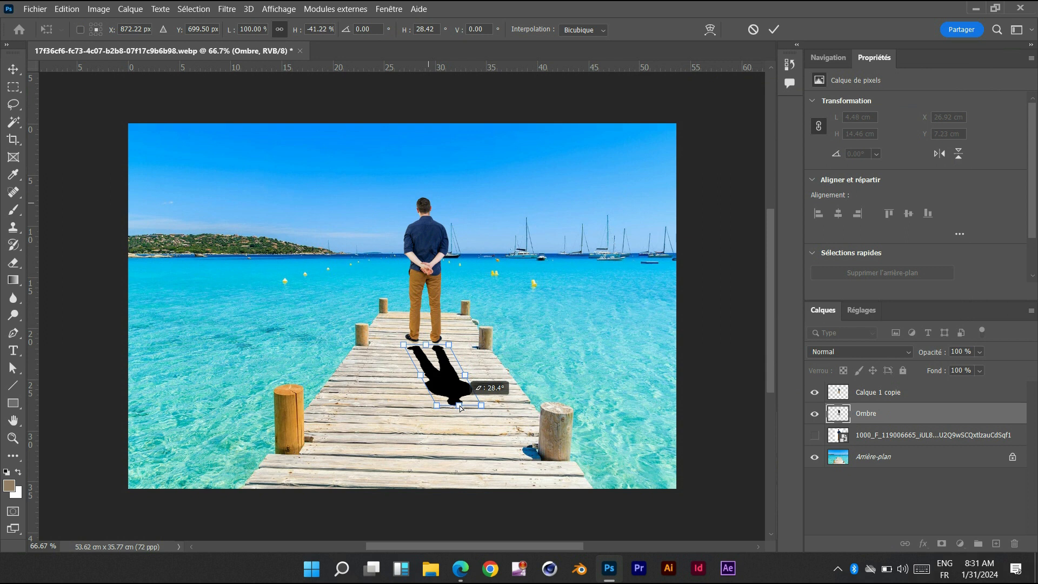
{"action": "left_click_drag", "start_coordinate": [460, 408], "coordinate": [450, 395]}
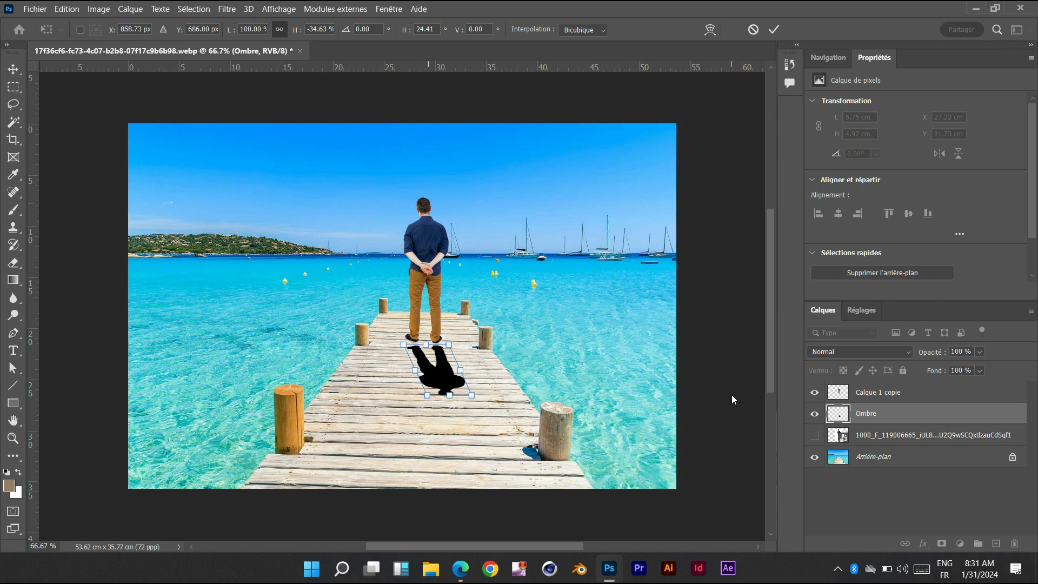
{"action": "left_click", "coordinate": [772, 29]}
Move the shadow up so that it meets the soles of the man's shoes
{"action": "left_click_drag", "start_coordinate": [439, 384], "coordinate": [441, 373]}
{"action": "key", "text": "ctrl+plus"}
{"action": "key", "text": "ctrl+plus"}
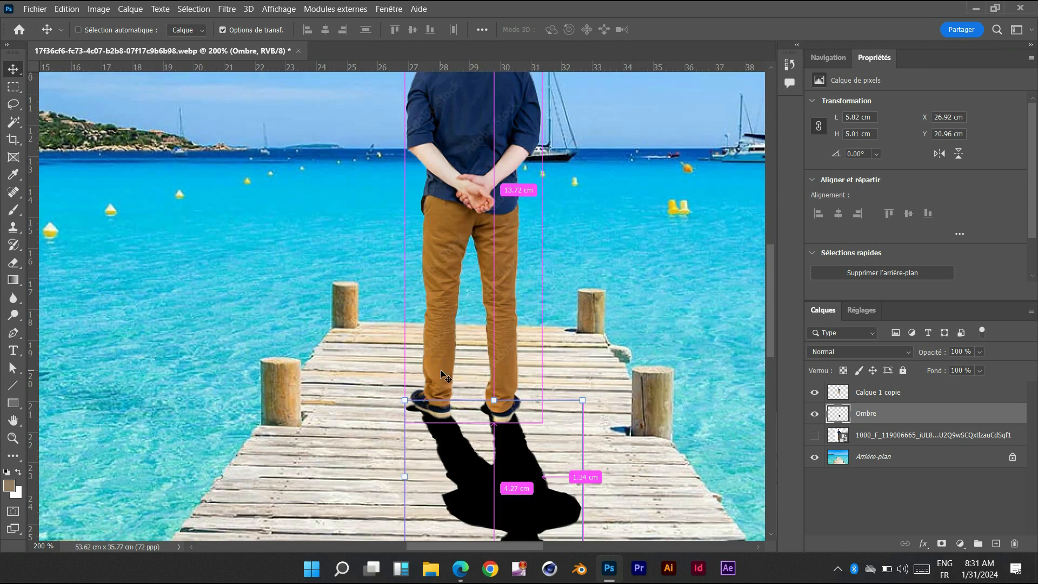
{"action": "left_click_drag", "start_coordinate": [606, 351], "coordinate": [586, 234]}
{"action": "left_click_drag", "start_coordinate": [480, 351], "coordinate": [484, 371]}
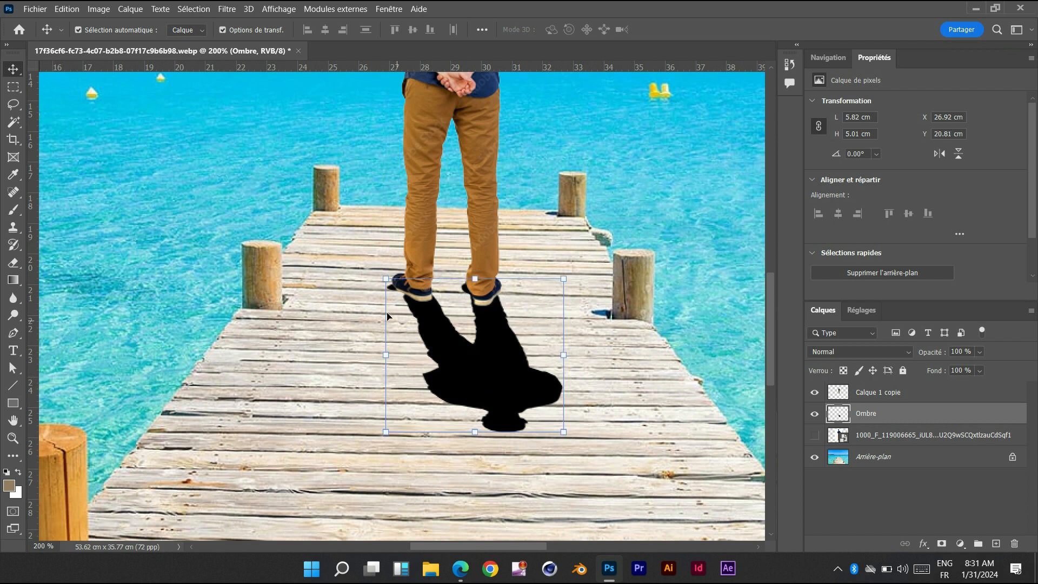
Distort the shadow by pulling its upper-left corner slightly inwards to line up with the left shoe
{"action": "left_click", "coordinate": [387, 279], "text": "ctrl"}
{"action": "left_click_drag", "start_coordinate": [388, 280], "coordinate": [395, 280]}
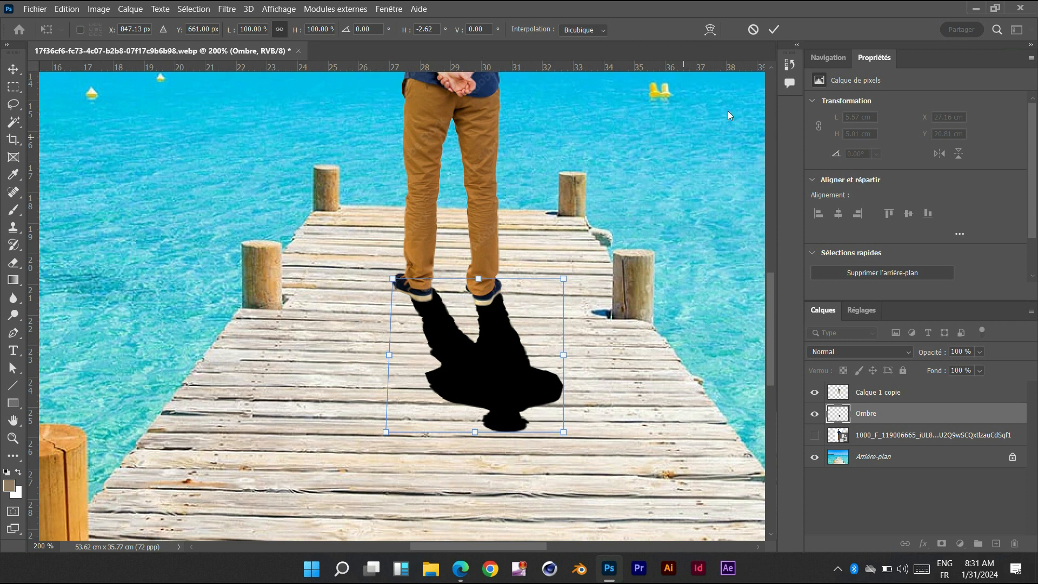
{"action": "left_click", "coordinate": [776, 30]}
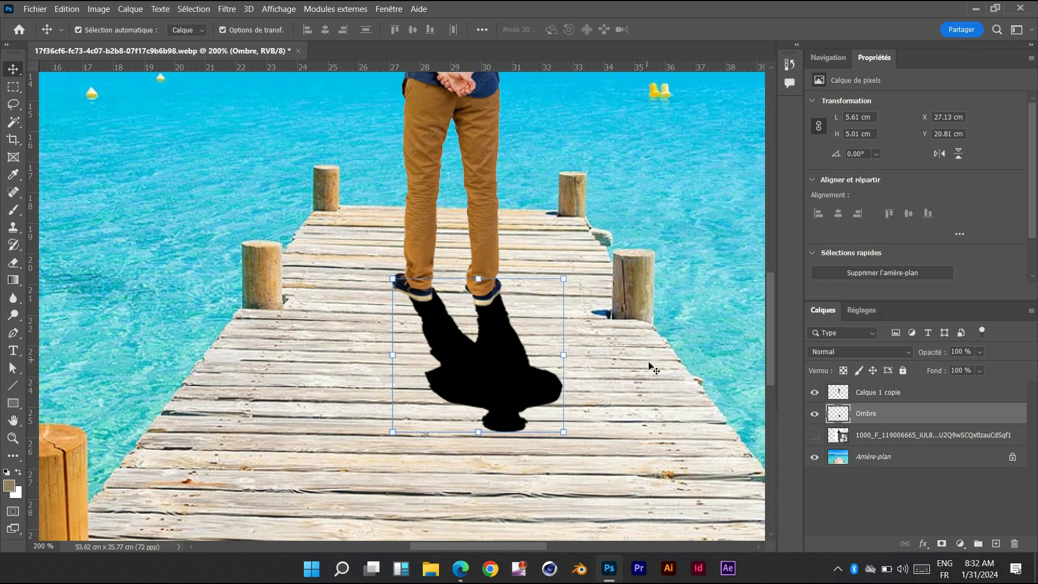
Convert the Ombre layer to a smart object and apply a Gaussian Blur with a 3.0 pixel radius
{"action": "key", "text": "ctrl+minus"}
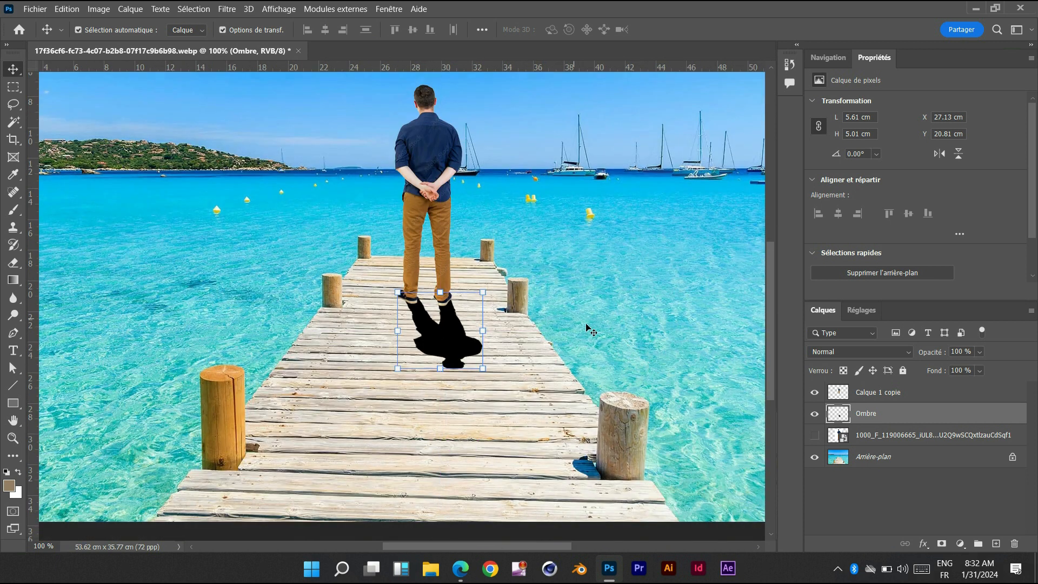
{"action": "right_click", "coordinate": [871, 417]}
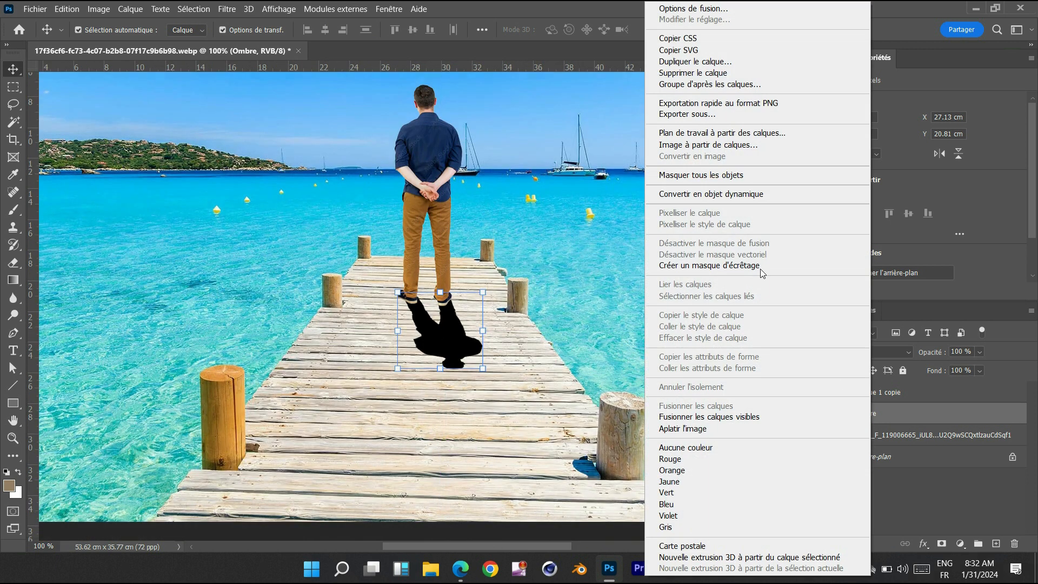
{"action": "left_click", "coordinate": [718, 193]}
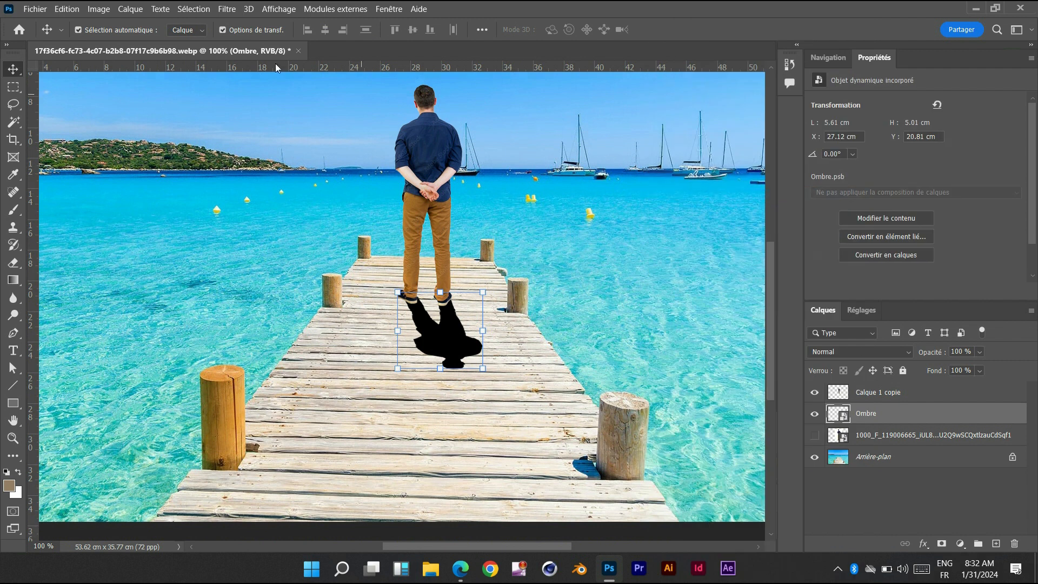
{"action": "left_click", "coordinate": [226, 9]}
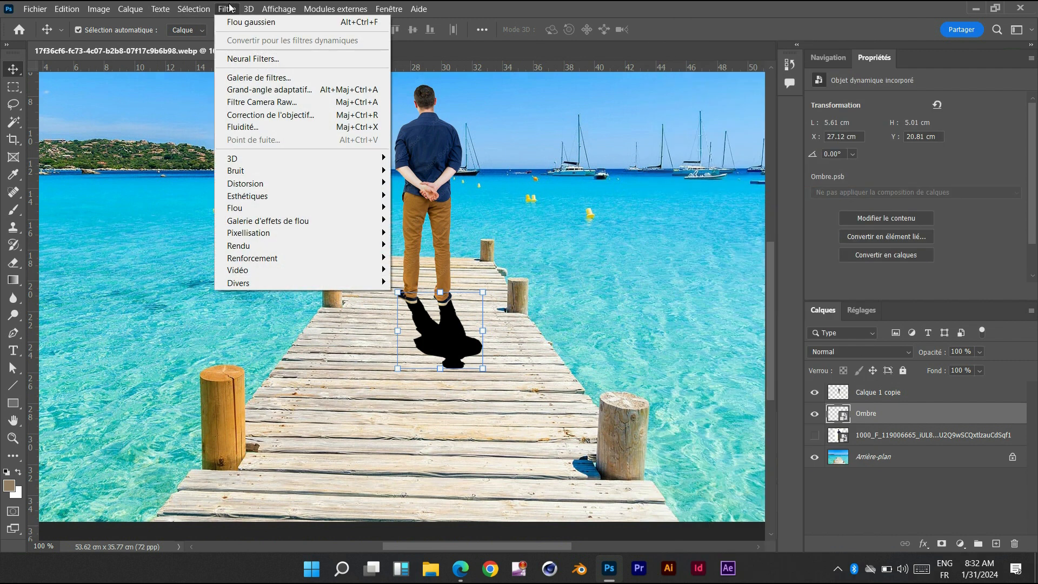
{"action": "mouse_move", "coordinate": [290, 210]}
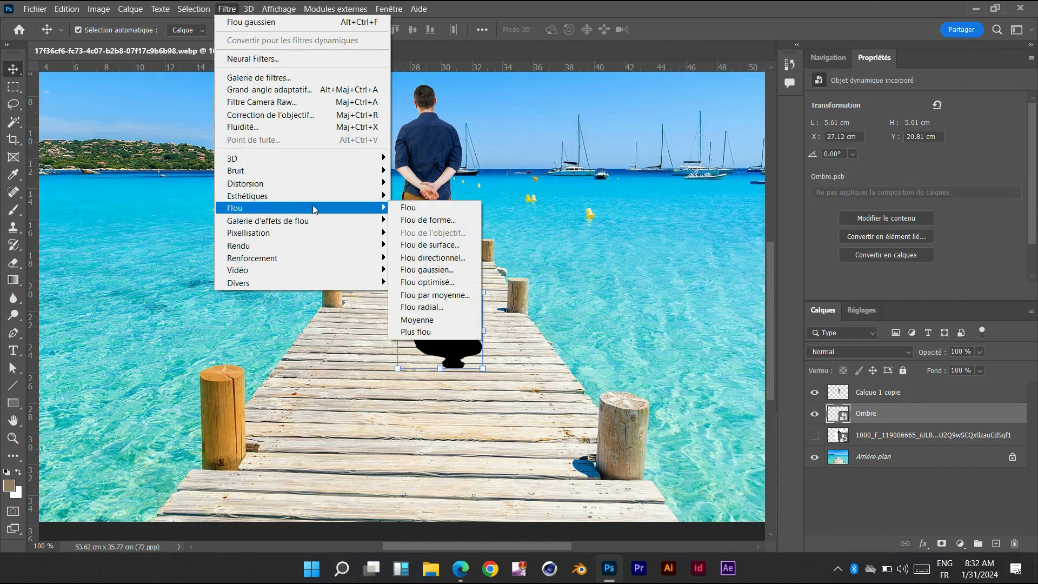
{"action": "left_click", "coordinate": [428, 270]}
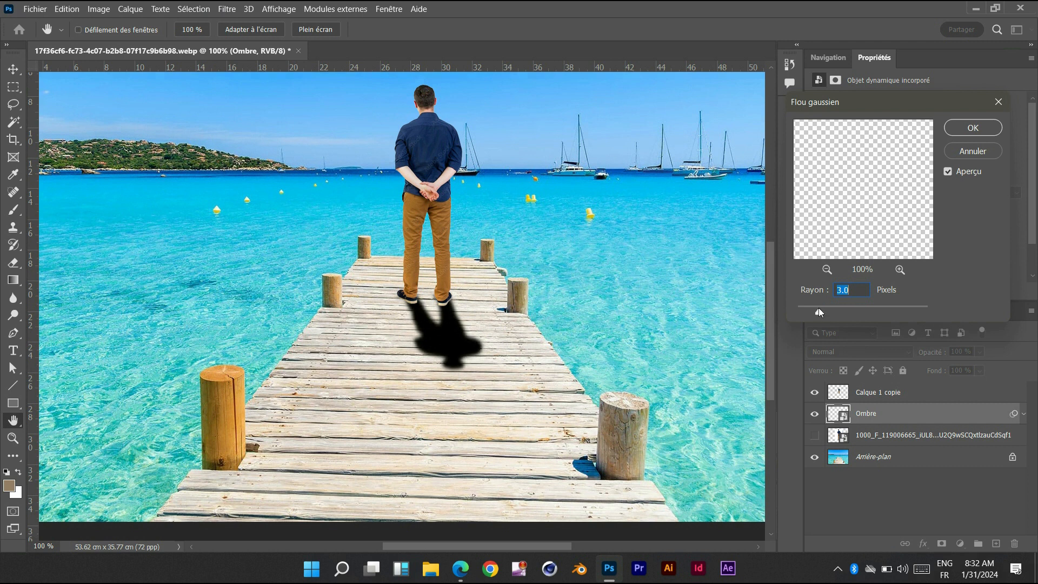
{"action": "left_click", "coordinate": [955, 125]}
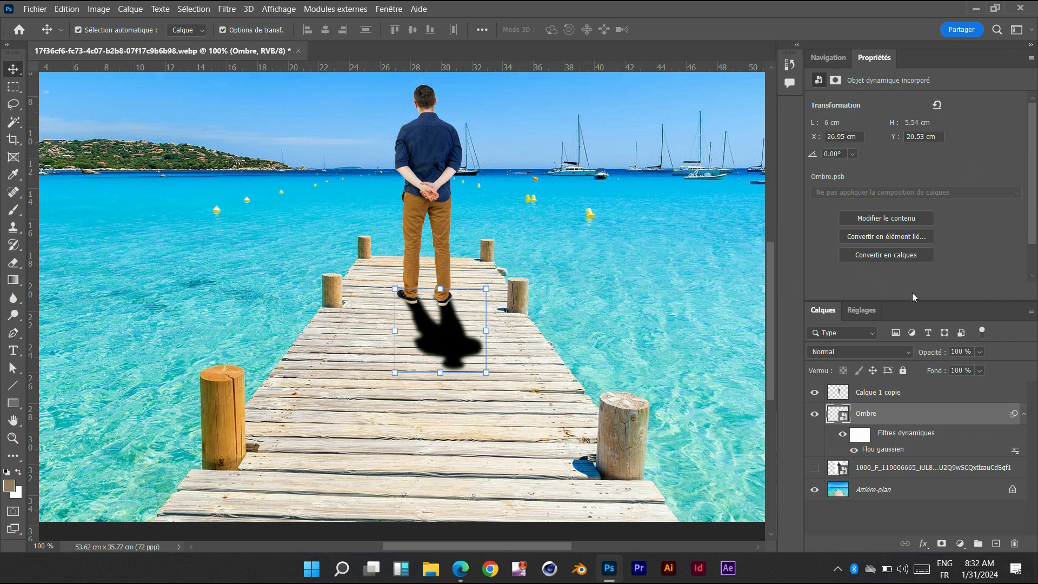
Lower the Ombre layer's fill to about 62 % and deselect the layer
{"action": "left_click", "coordinate": [979, 371]}
{"action": "left_click", "coordinate": [971, 386]}
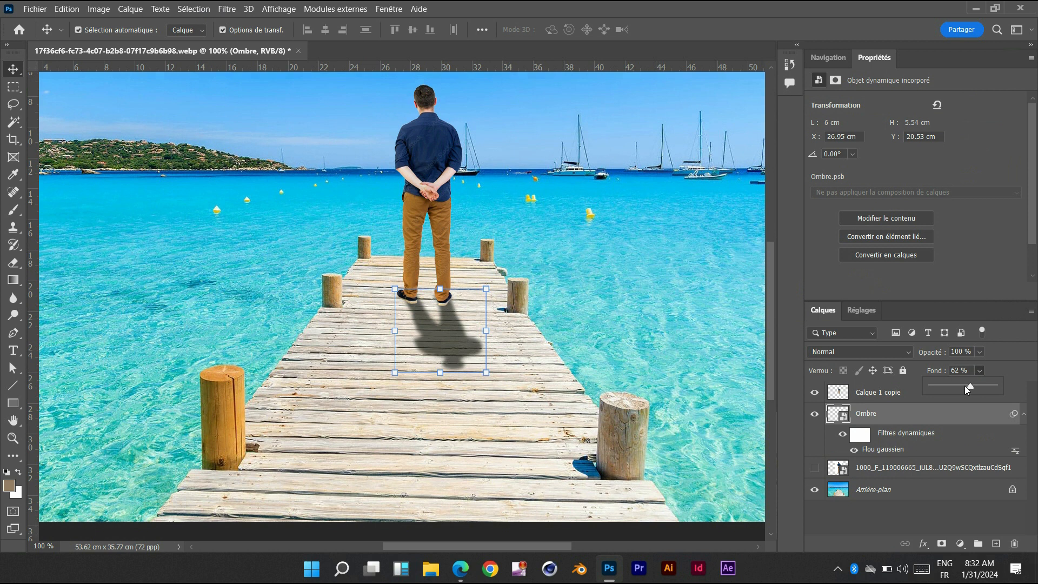
{"action": "left_click_drag", "start_coordinate": [966, 387], "coordinate": [965, 387]}
{"action": "left_click", "coordinate": [967, 386]}
{"action": "left_click", "coordinate": [574, 328]}
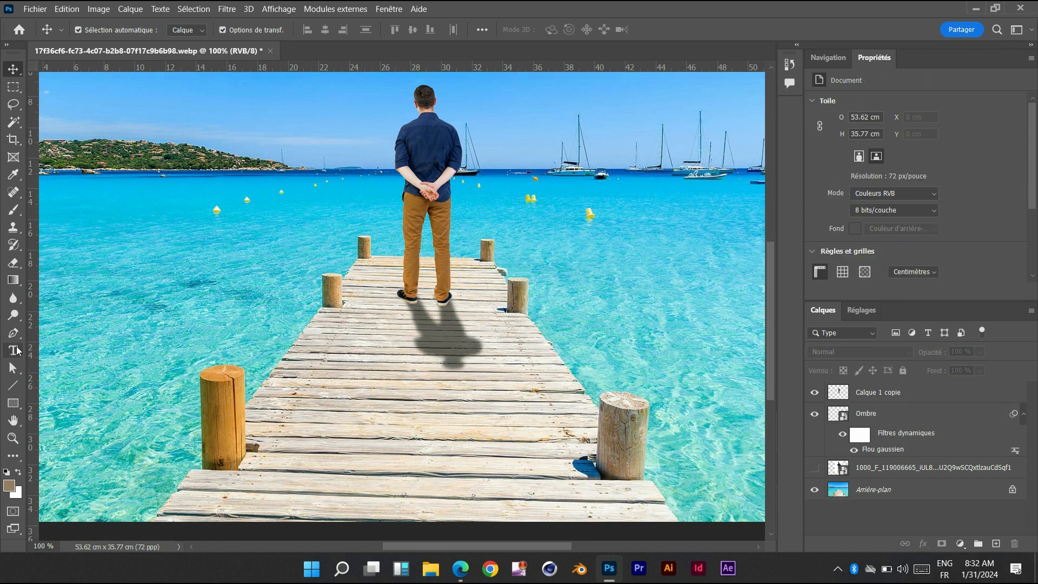
Trace a closed Pen path around the man's left shoe and turn it into a filled shape
{"action": "left_click", "coordinate": [14, 333]}
{"action": "scroll", "coordinate": [390, 316], "scroll_direction": "up", "scroll_amount": 8}
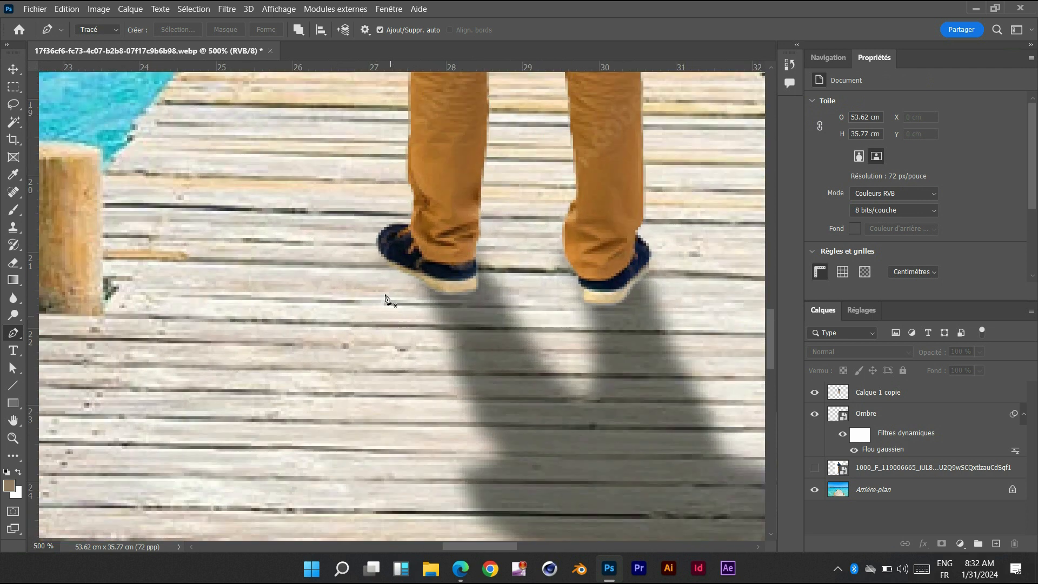
{"action": "left_click", "coordinate": [376, 246]}
{"action": "left_click_drag", "start_coordinate": [443, 292], "coordinate": [464, 297]}
{"action": "left_click", "coordinate": [478, 292]}
{"action": "left_click", "coordinate": [476, 257]}
{"action": "left_click", "coordinate": [403, 224]}
{"action": "left_click", "coordinate": [377, 248]}
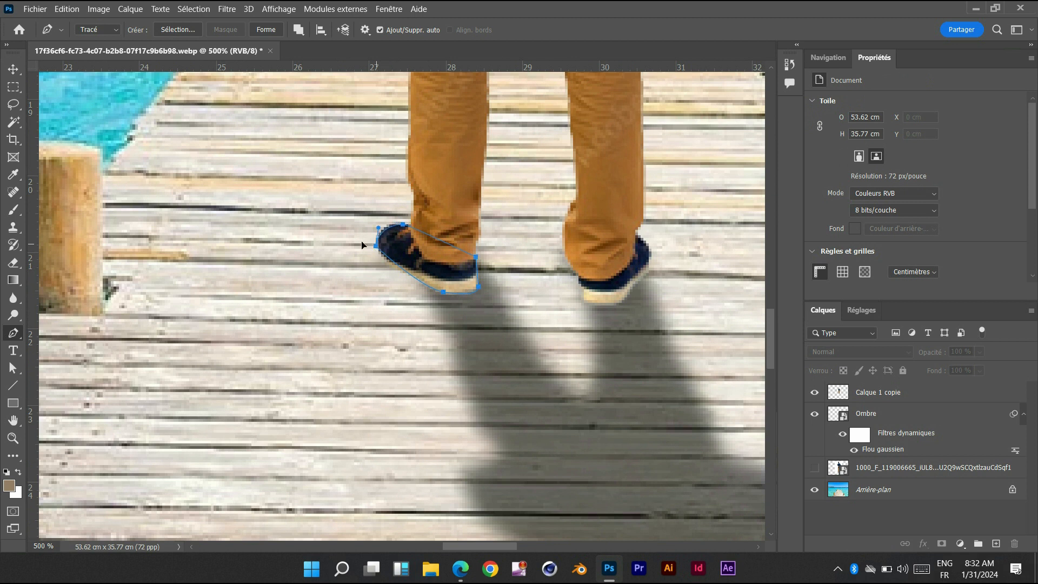
{"action": "left_click", "coordinate": [261, 30]}
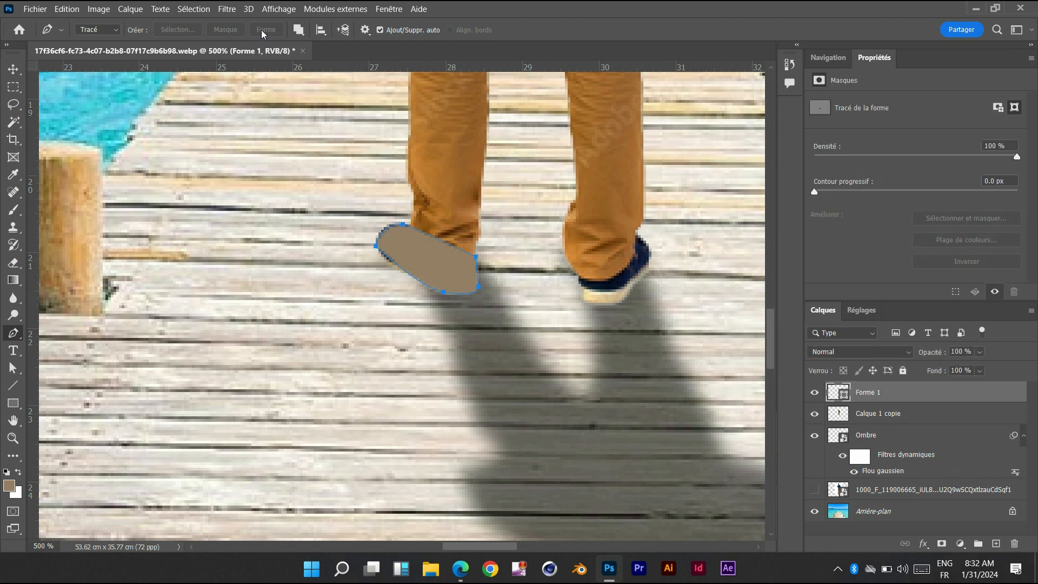
Set the fill colour of the shape over the left shoe to black (000000)
{"action": "left_click", "coordinate": [13, 402]}
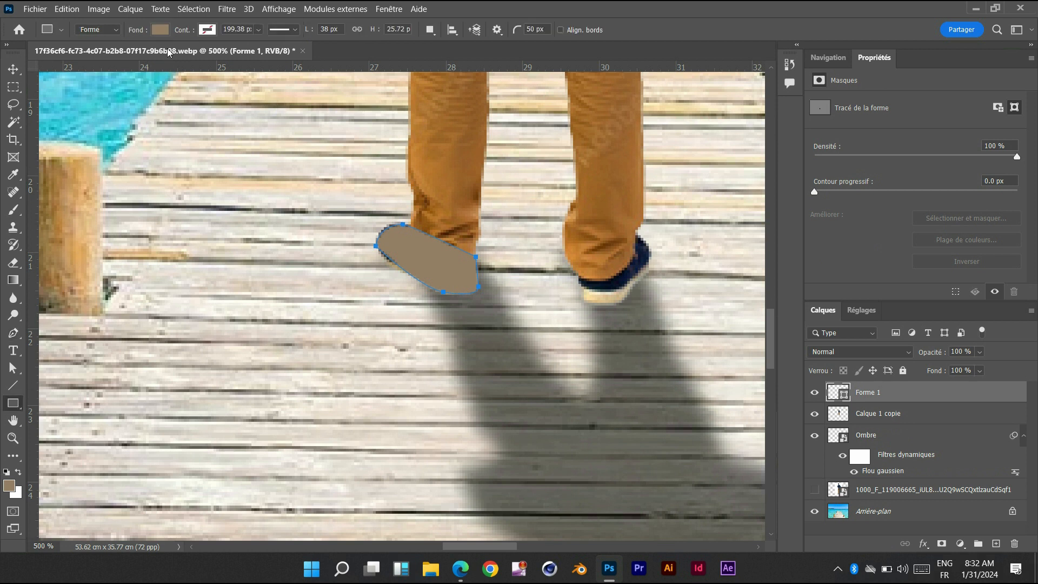
{"action": "left_click", "coordinate": [161, 30]}
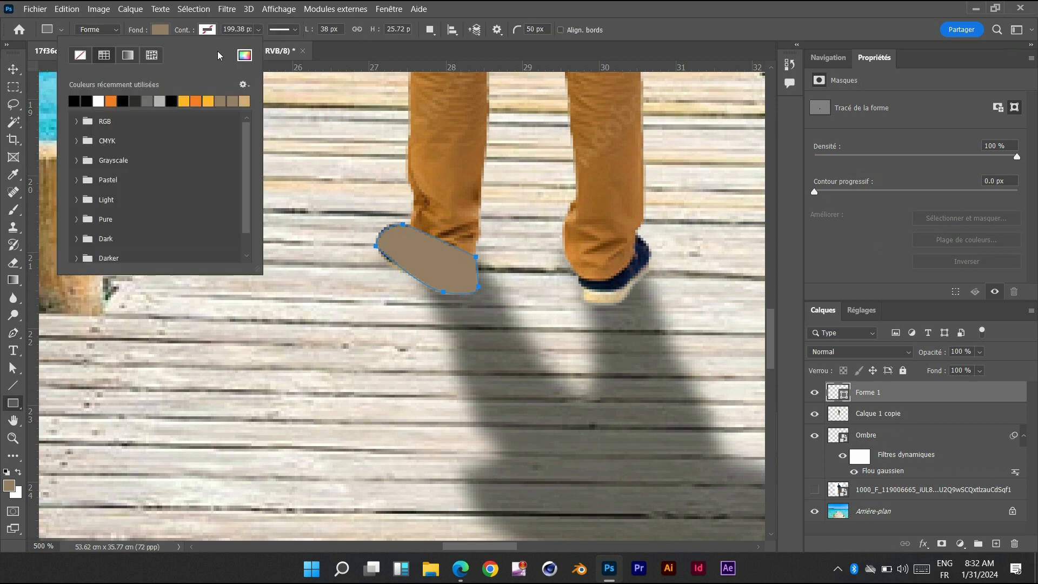
{"action": "left_click", "coordinate": [244, 55]}
{"action": "type", "text": "000000"}
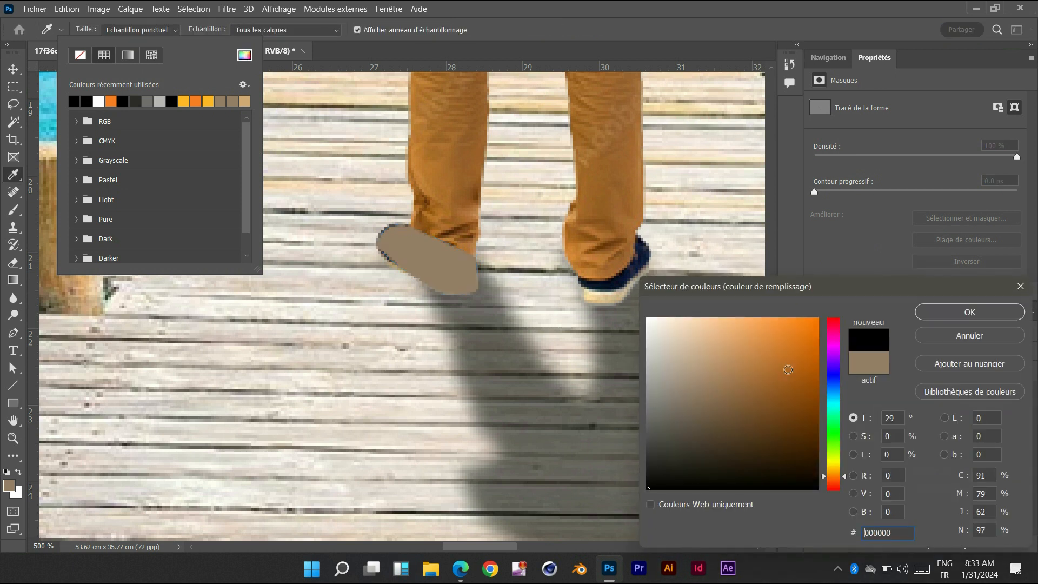
{"action": "left_click", "coordinate": [926, 309]}
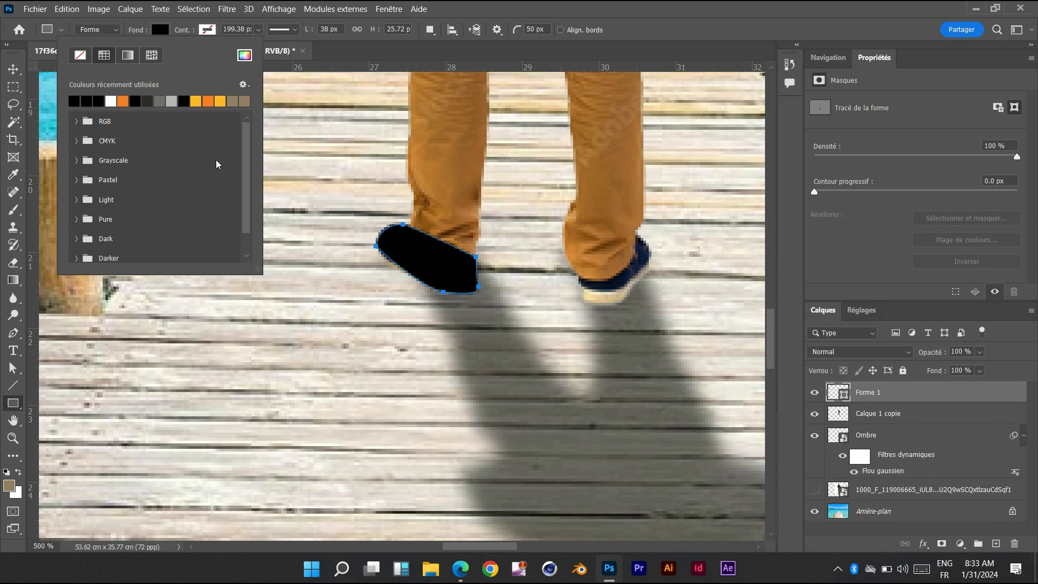
Move the Forme 1 layer beneath Calque 1 copie in the layer stack and deselect it
{"action": "left_click", "coordinate": [13, 69]}
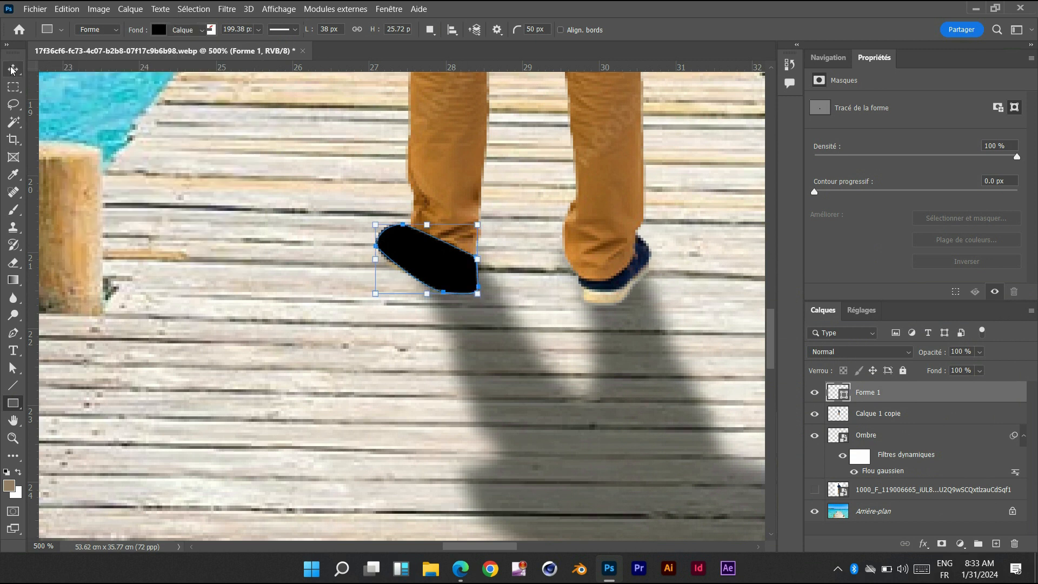
{"action": "left_click_drag", "start_coordinate": [867, 395], "coordinate": [871, 421]}
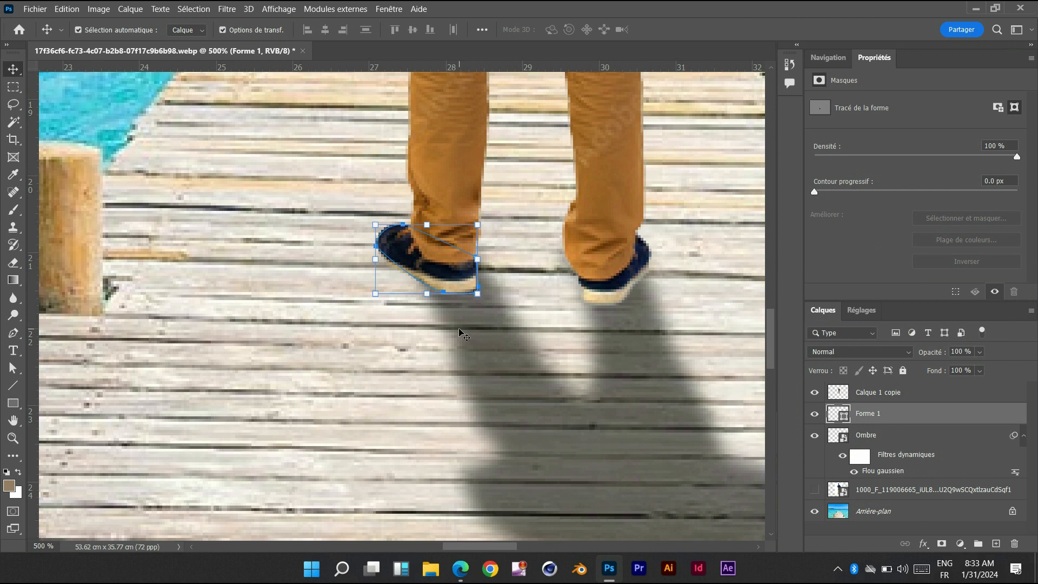
{"action": "left_click", "coordinate": [301, 349]}
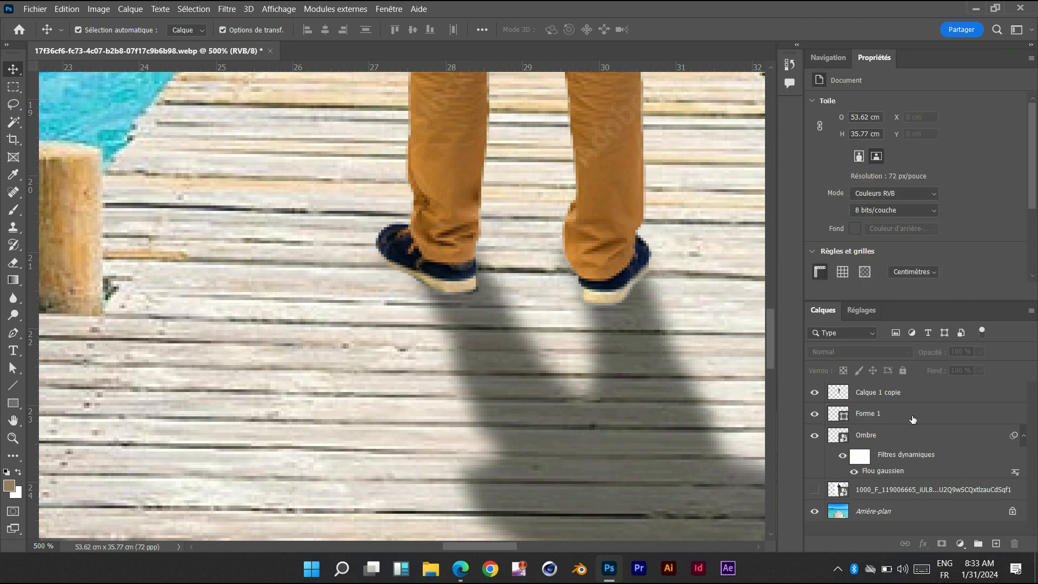
Duplicate the Forme 1 layer and move the copy across towards the man's right shoe
{"action": "left_click_drag", "start_coordinate": [913, 419], "coordinate": [996, 543]}
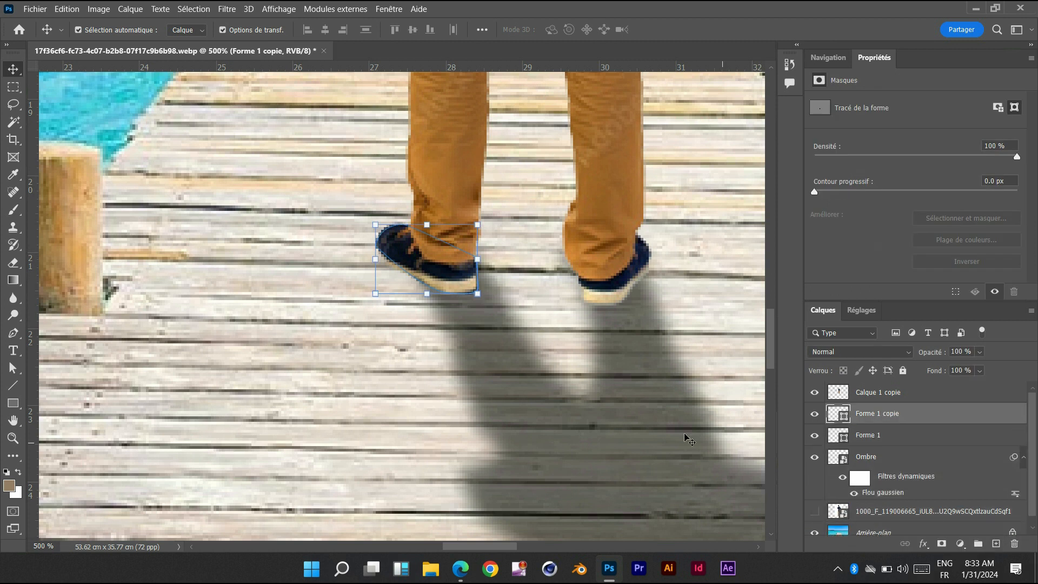
{"action": "key", "text": "shift+Right"}
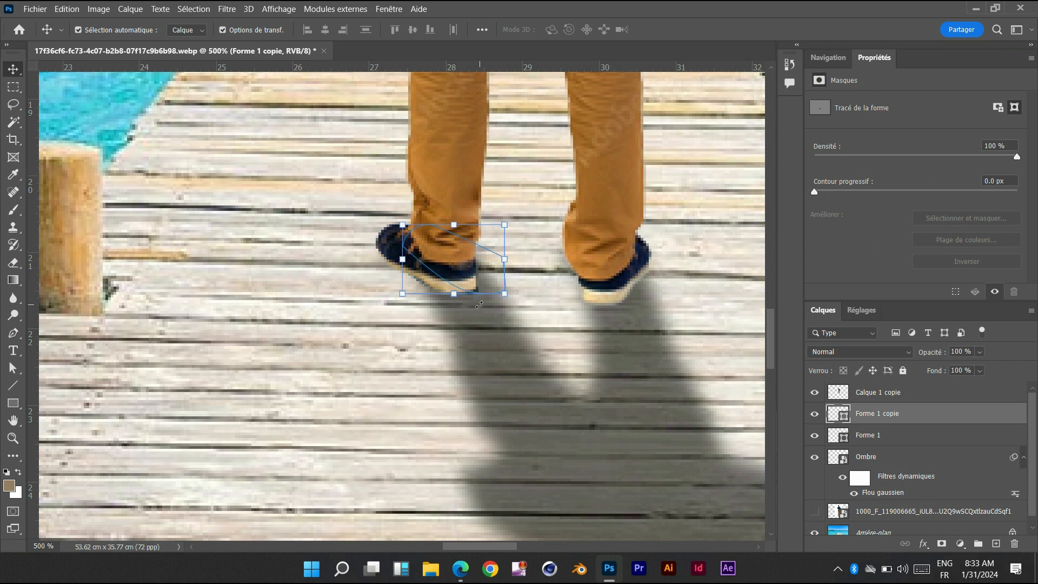
{"action": "left_click_drag", "start_coordinate": [494, 270], "coordinate": [600, 281]}
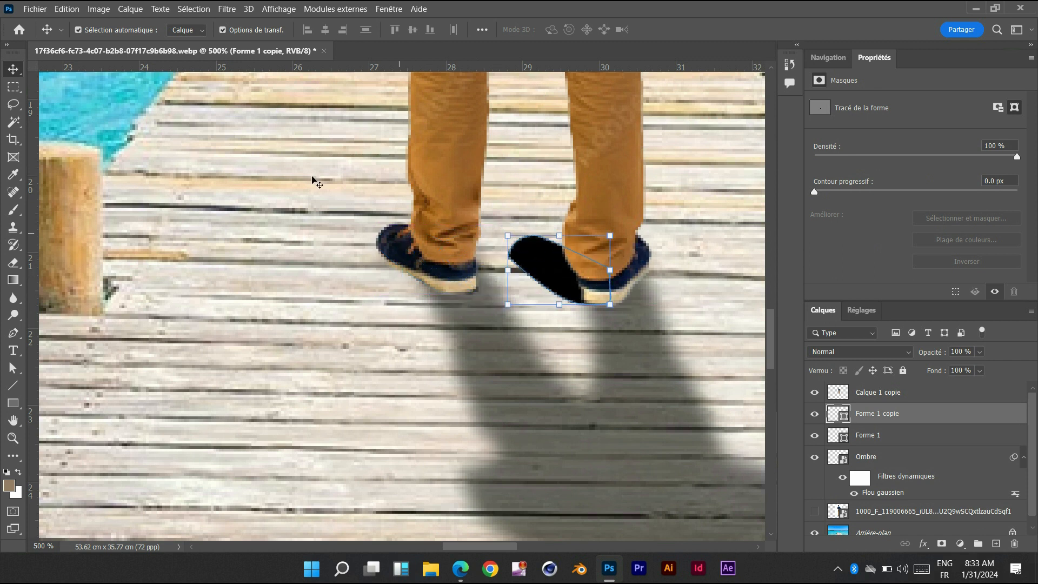
Flip the copied shape horizontally and place it over the right shoe
{"action": "left_click", "coordinate": [67, 9]}
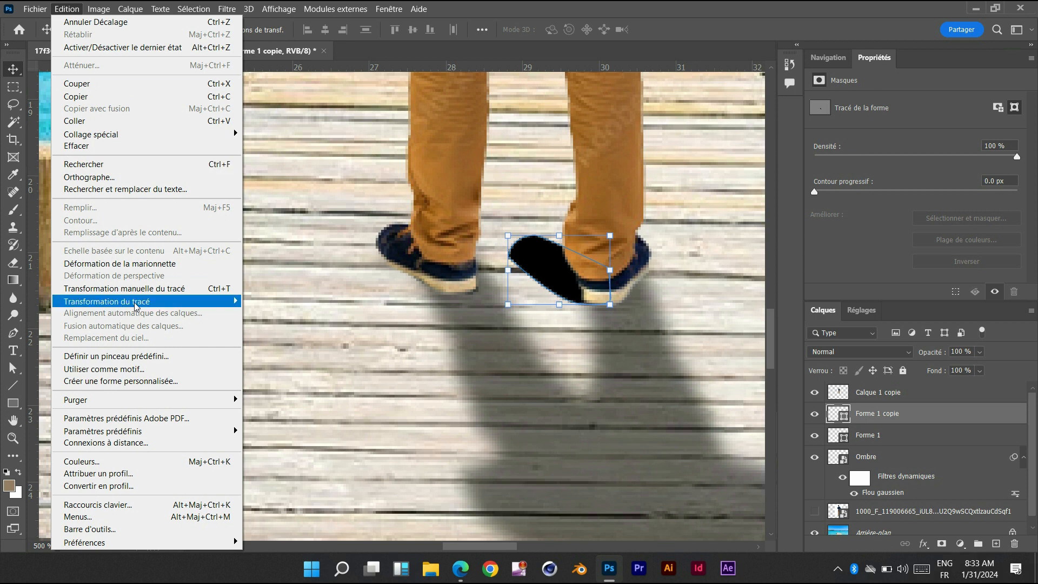
{"action": "mouse_move", "coordinate": [223, 303]}
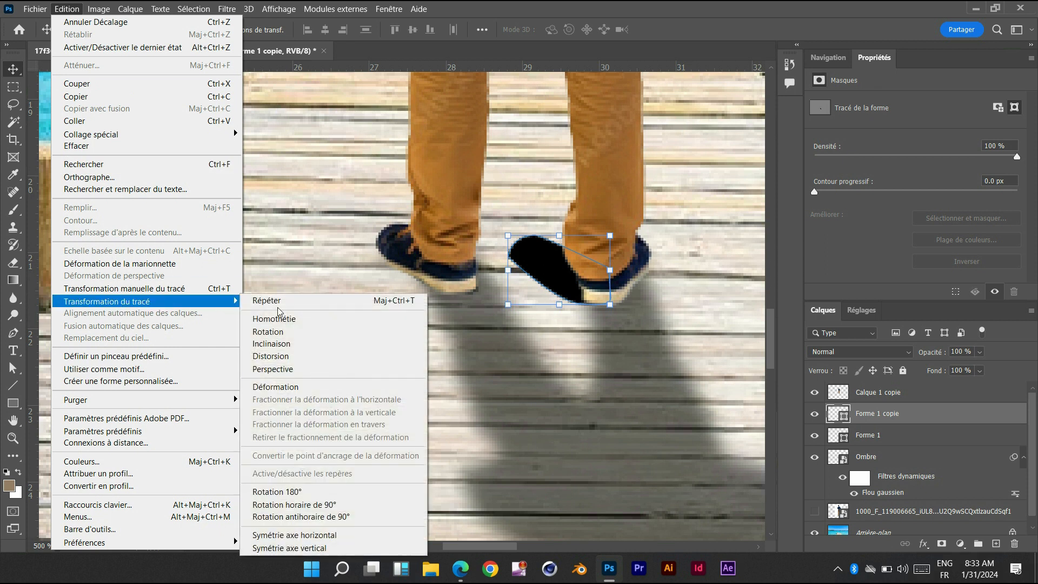
{"action": "left_click", "coordinate": [312, 535]}
{"action": "left_click_drag", "start_coordinate": [547, 281], "coordinate": [612, 280]}
Distort and skew the flipped shape's corners so it fits closely behind the right shoe, with a thin edge under the sole
{"action": "left_click_drag", "start_coordinate": [673, 236], "coordinate": [647, 236]}
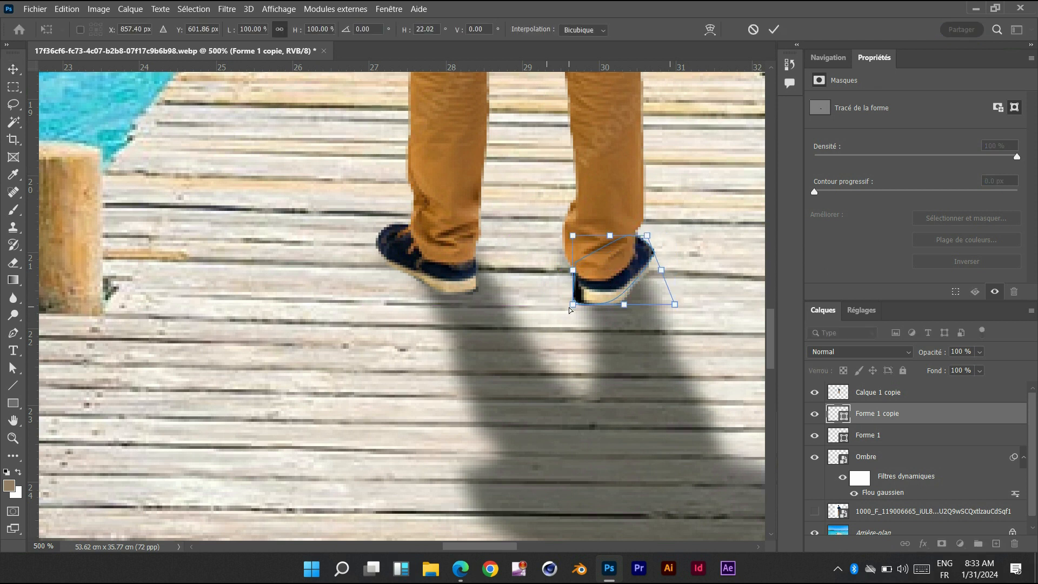
{"action": "left_click_drag", "start_coordinate": [569, 303], "coordinate": [589, 309]}
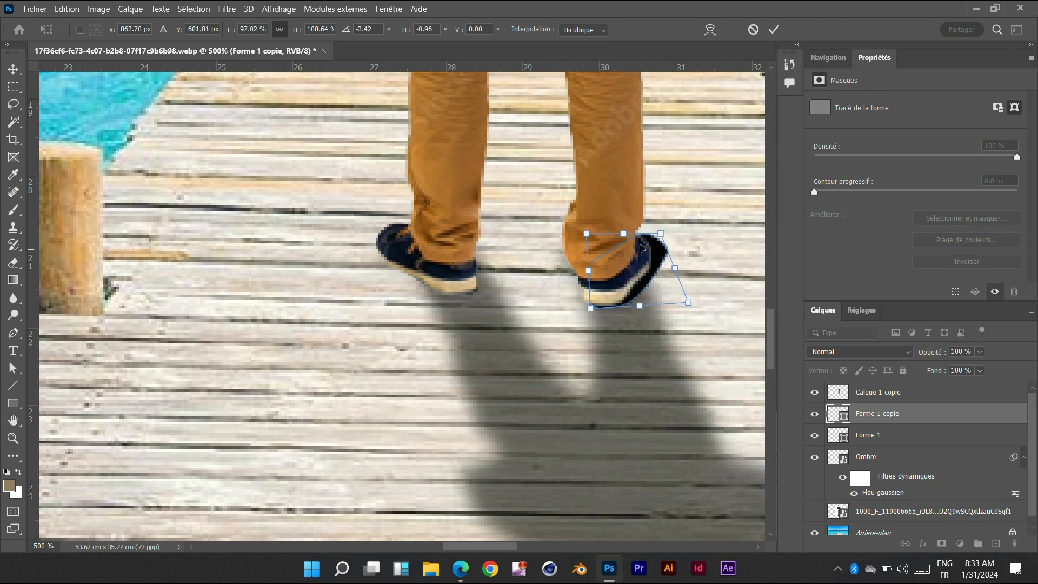
{"action": "left_click_drag", "start_coordinate": [661, 235], "coordinate": [642, 236]}
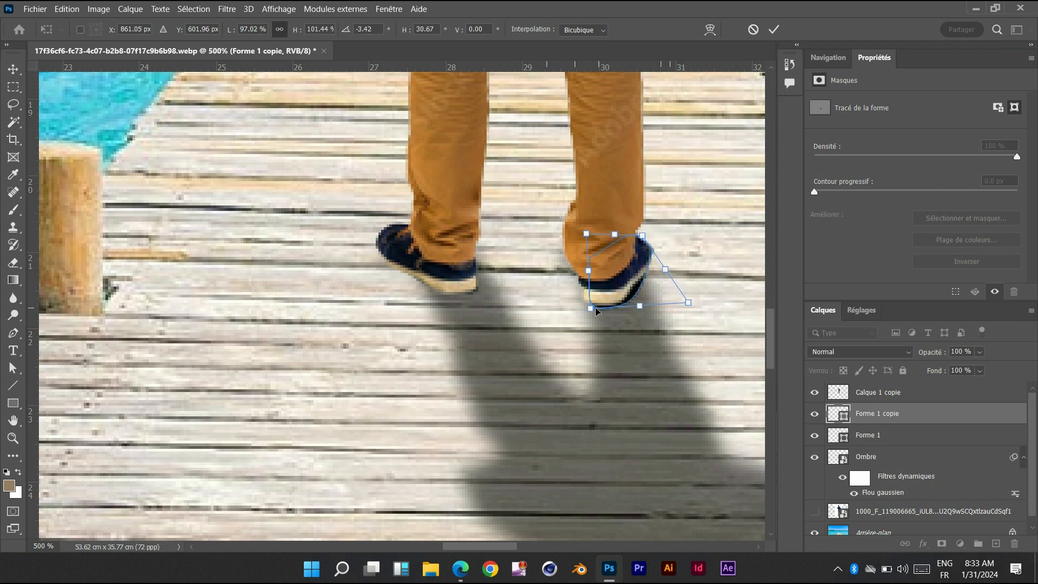
{"action": "mouse_move", "coordinate": [592, 311]}
{"action": "left_mouse_down"}
{"action": "mouse_move", "coordinate": [580, 305]}
{"action": "mouse_move", "coordinate": [588, 307]}
{"action": "left_mouse_up"}
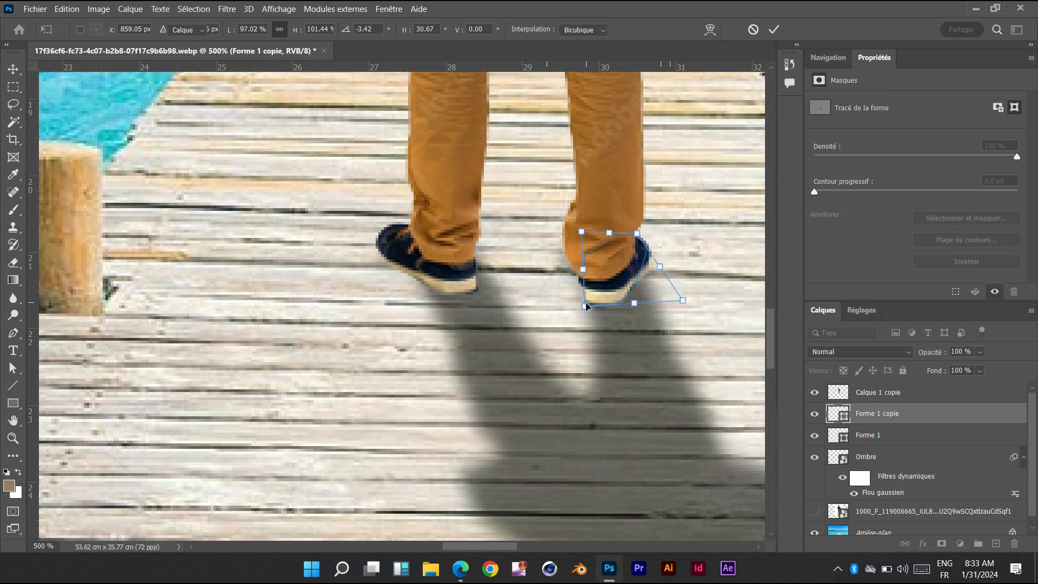
{"action": "key", "text": "Return"}
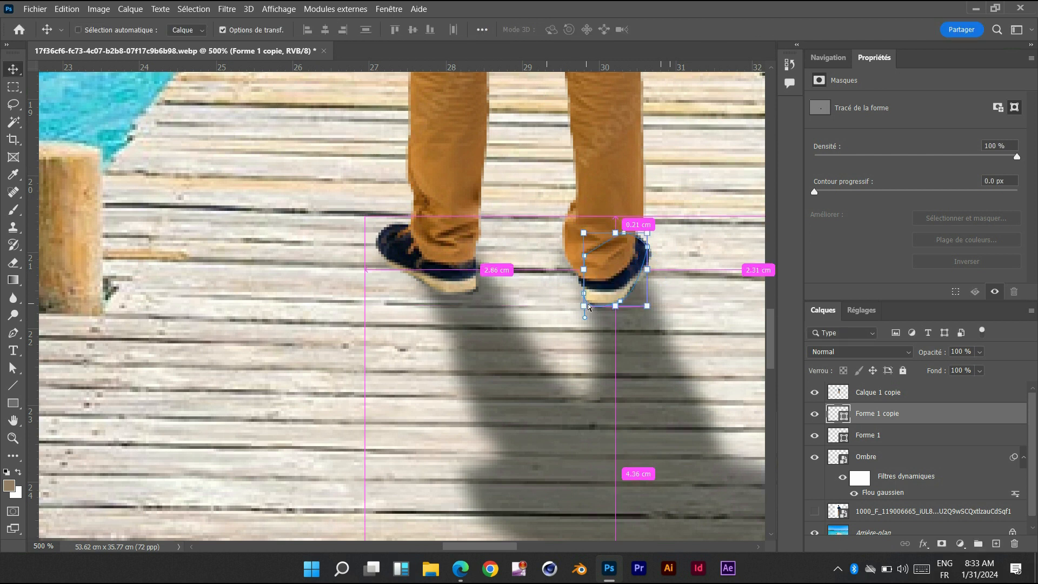
{"action": "left_click_drag", "start_coordinate": [647, 233], "coordinate": [655, 242]}
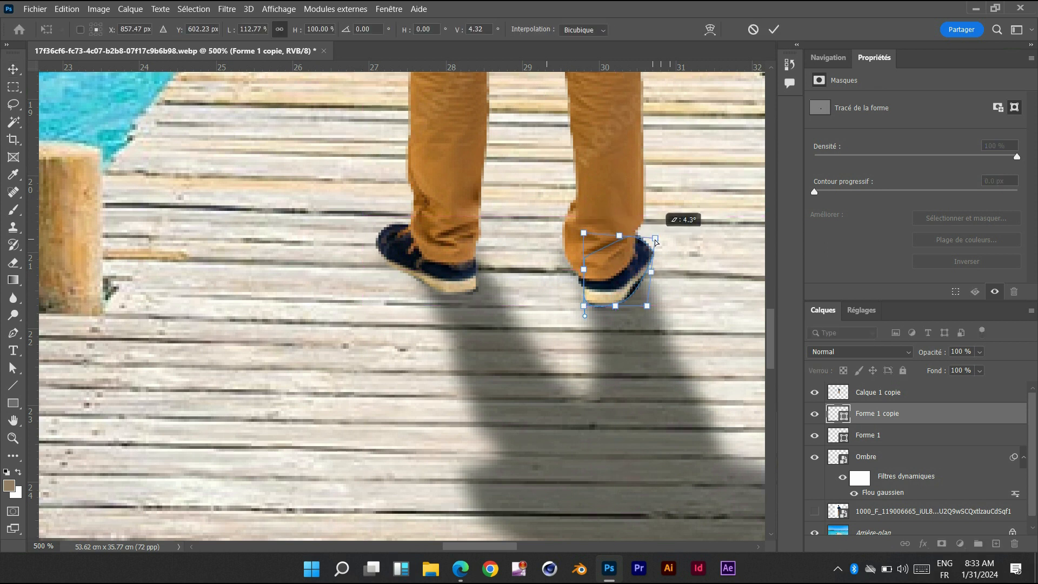
{"action": "left_click", "coordinate": [781, 27]}
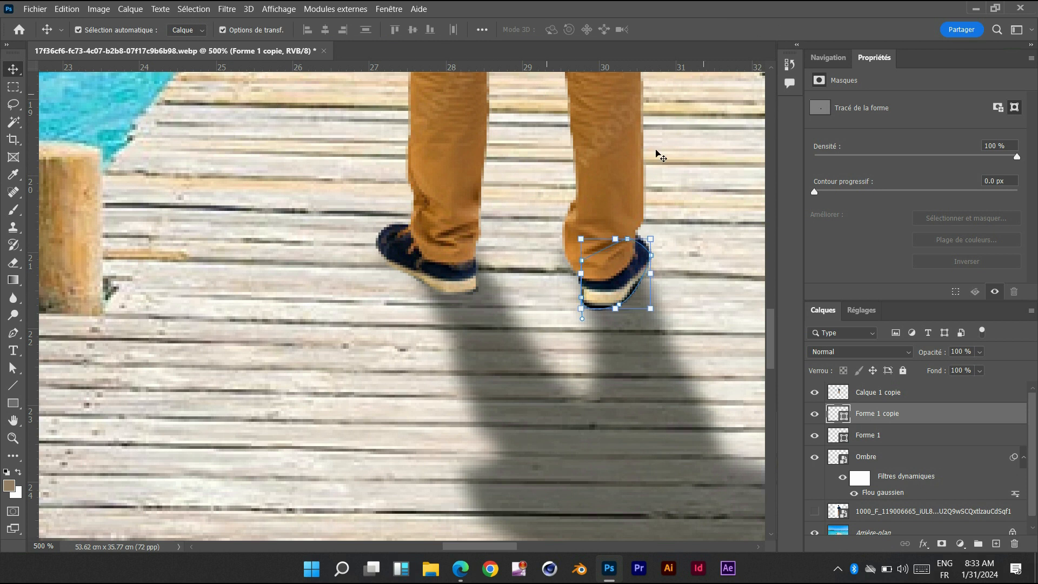
Nudge the Forme 1 shape two steps down and one step left so it shows beneath the left shoe
{"action": "left_click", "coordinate": [883, 434]}
{"action": "key", "text": "Down"}
{"action": "key", "text": "Down"}
{"action": "key", "text": "Left"}
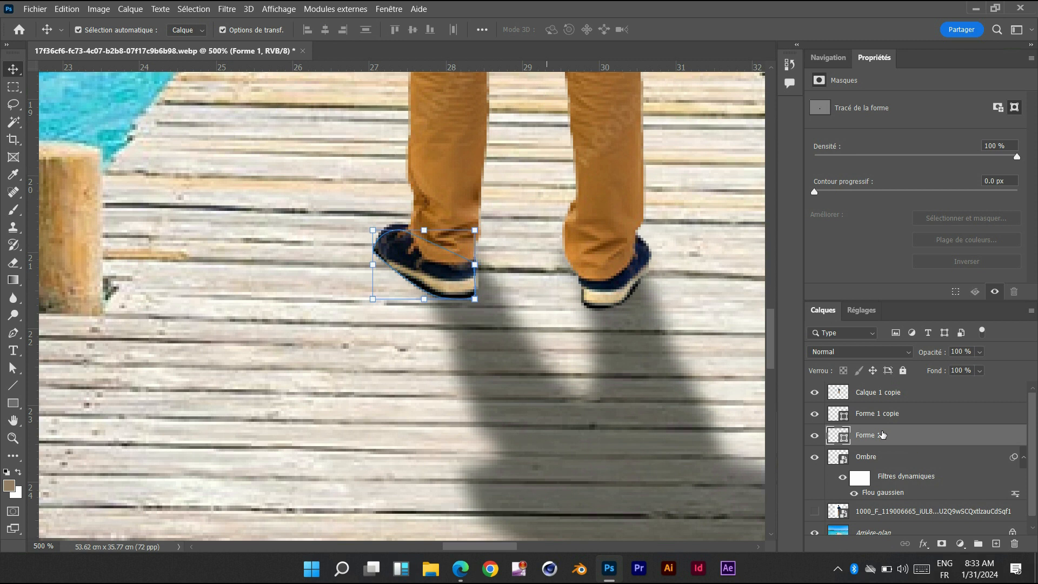
Rename the Forme 1 layer "Ombre pied gauche" and the Forme 1 copie layer "Ombre pied droite"
{"action": "double_click", "coordinate": [868, 435]}
{"action": "type", "text": "Ombre pied gauc"}
{"action": "type", "text": "he"}
{"action": "key", "text": "Return"}
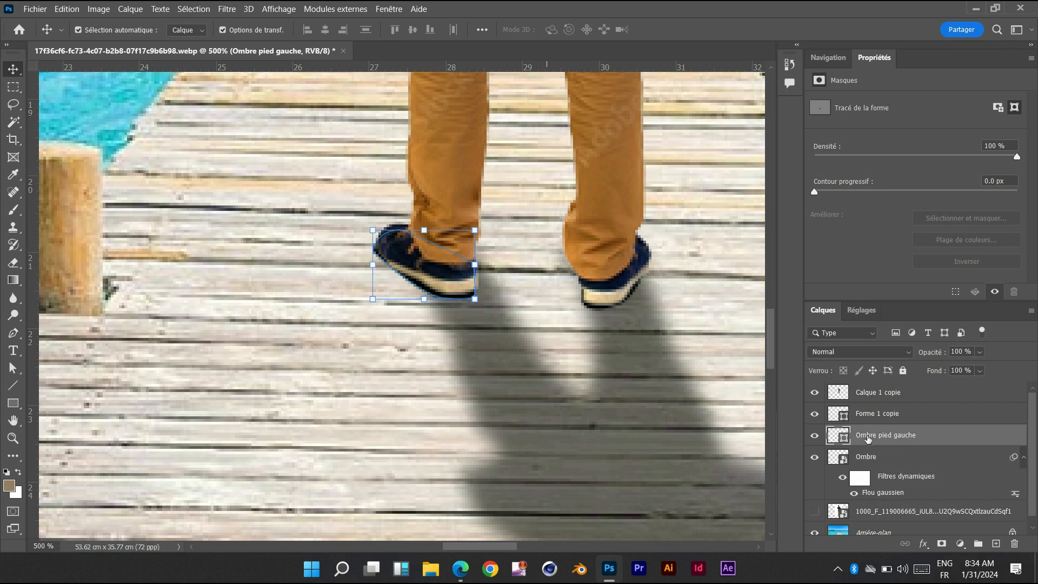
{"action": "double_click", "coordinate": [871, 413]}
{"action": "type", "text": "Ombre pied droite"}
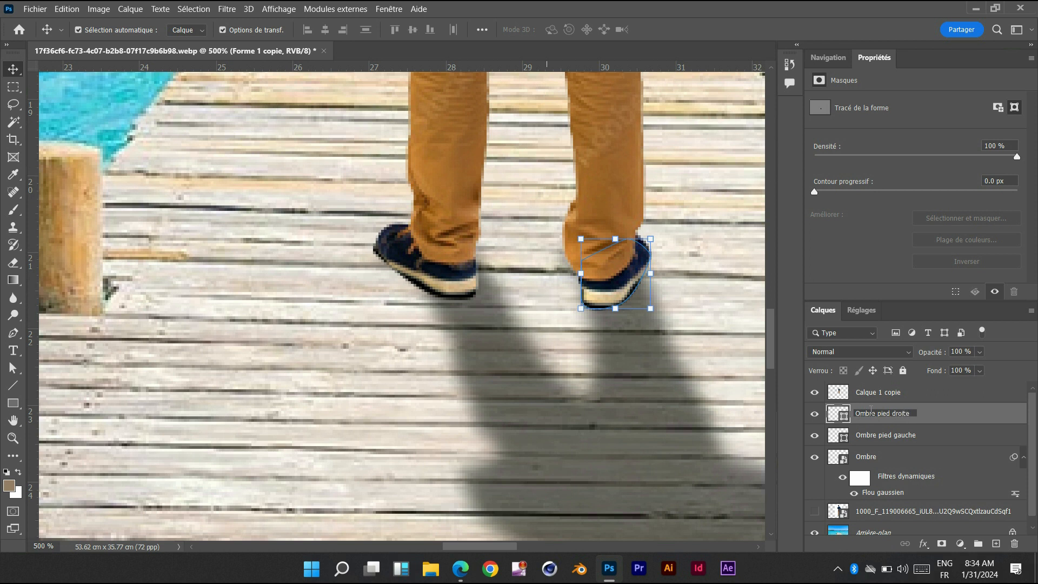
{"action": "key", "text": "Return"}
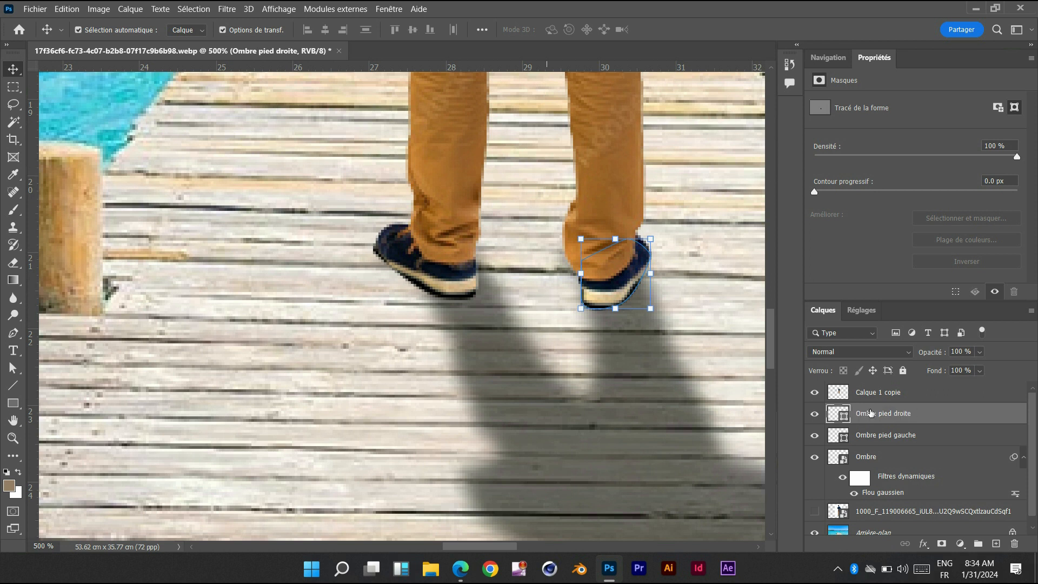
Convert the Ombre pied droite and Ombre pied gauche layers into separate smart objects
{"action": "right_click", "coordinate": [871, 413]}
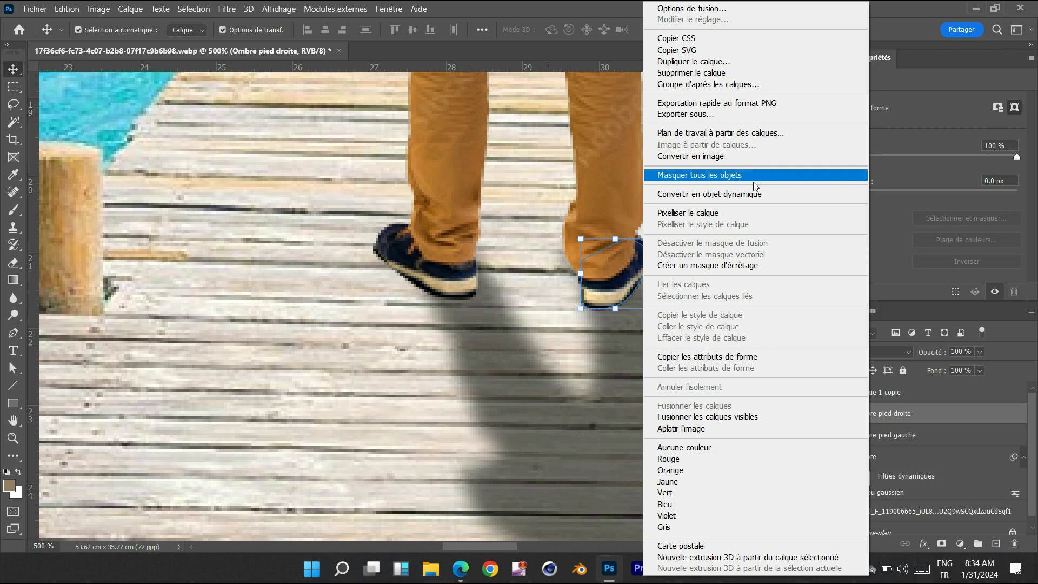
{"action": "left_click", "coordinate": [779, 192]}
{"action": "left_click", "coordinate": [886, 436]}
{"action": "right_click", "coordinate": [885, 436]}
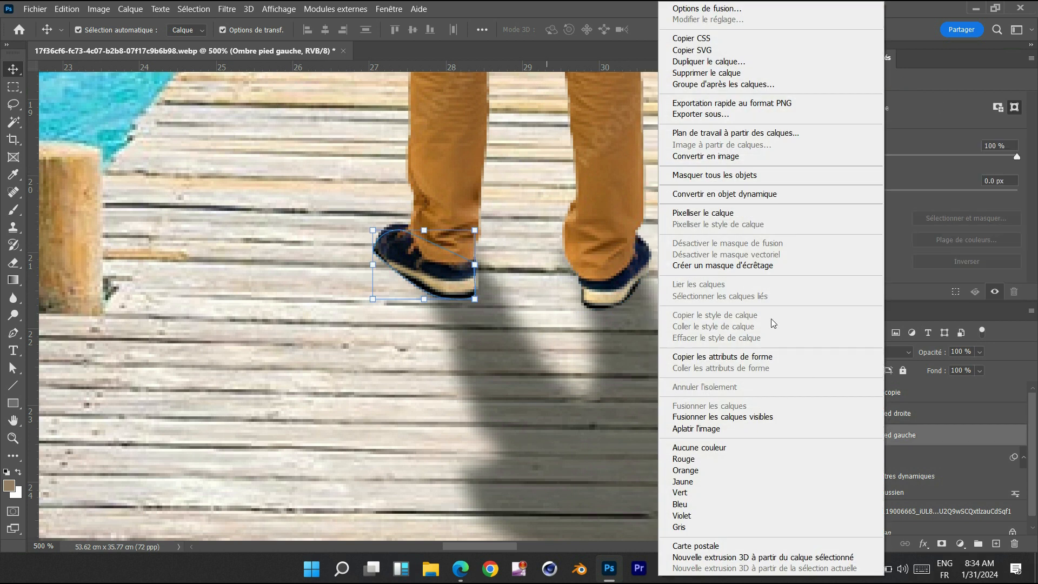
{"action": "left_click", "coordinate": [724, 194]}
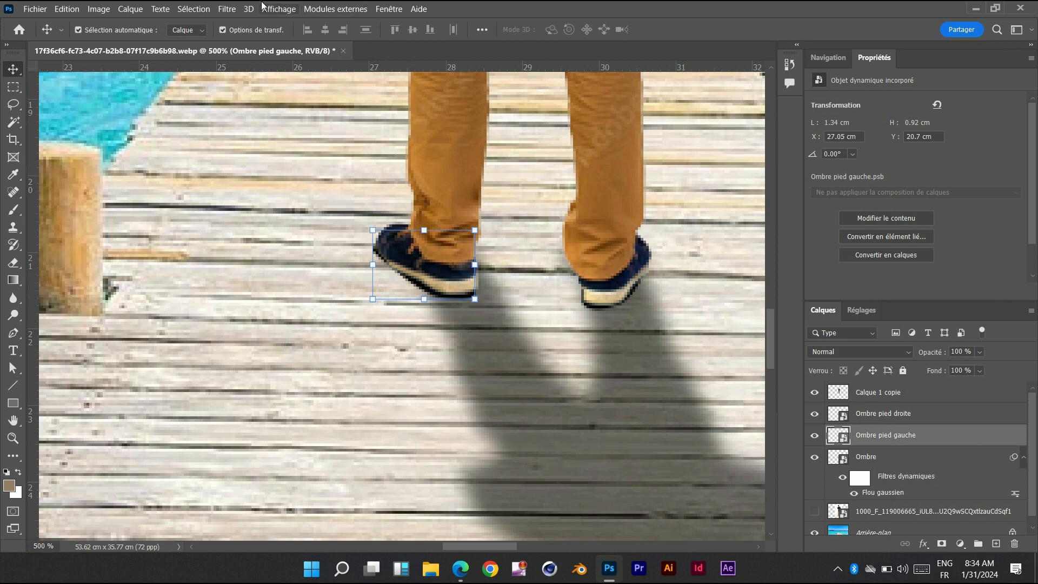
Apply a Gaussian Blur with a 1.8 pixel radius to the Ombre pied gauche layer
{"action": "left_click", "coordinate": [227, 9]}
{"action": "mouse_move", "coordinate": [259, 209]}
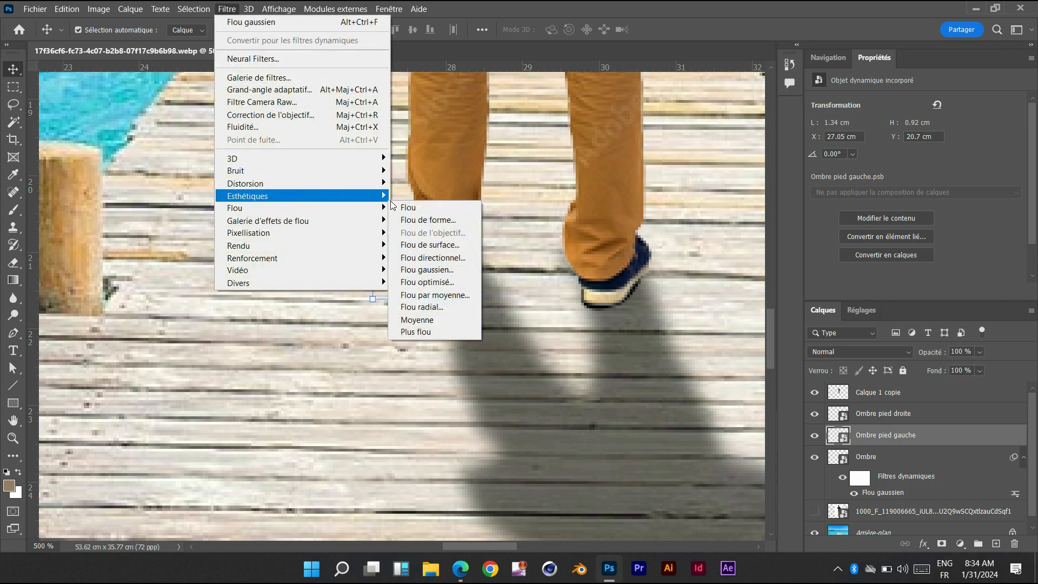
{"action": "left_click", "coordinate": [422, 273]}
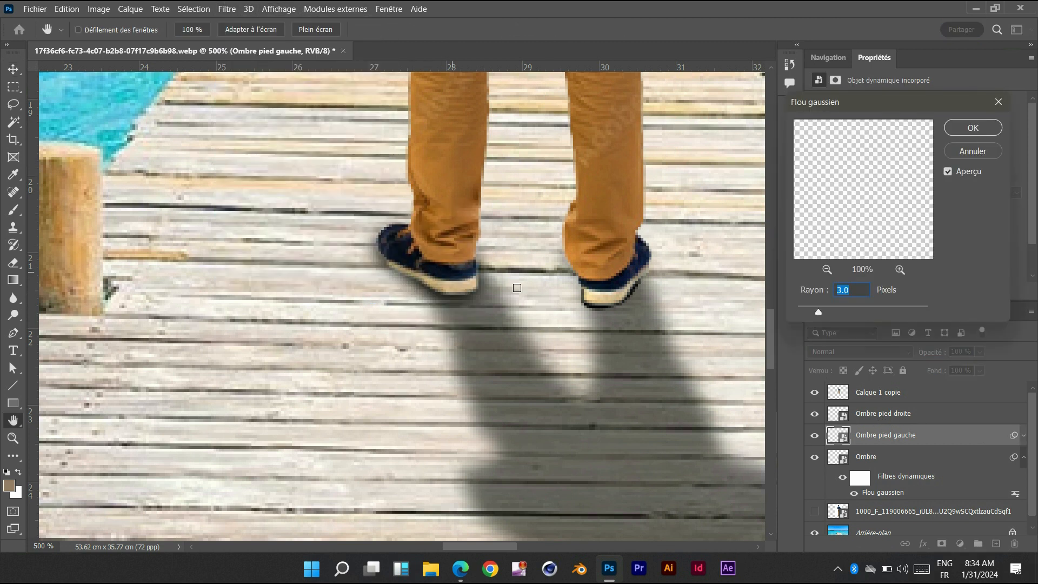
{"action": "left_click", "coordinate": [809, 308]}
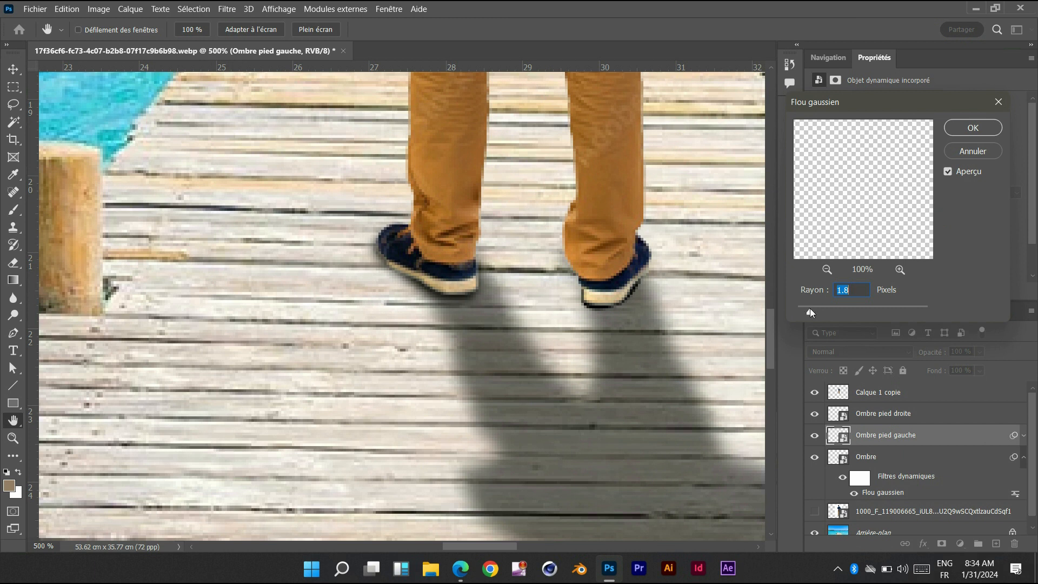
{"action": "left_click", "coordinate": [969, 130]}
Apply a Gaussian Blur with a 1.8 pixel radius to the Ombre pied droite layer
{"action": "left_click", "coordinate": [902, 411]}
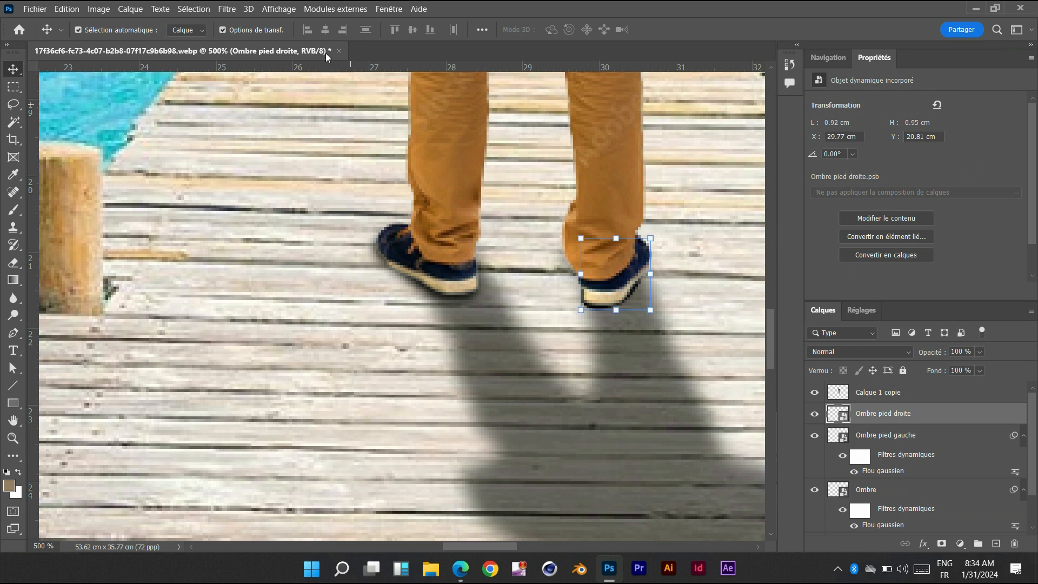
{"action": "left_click", "coordinate": [227, 9]}
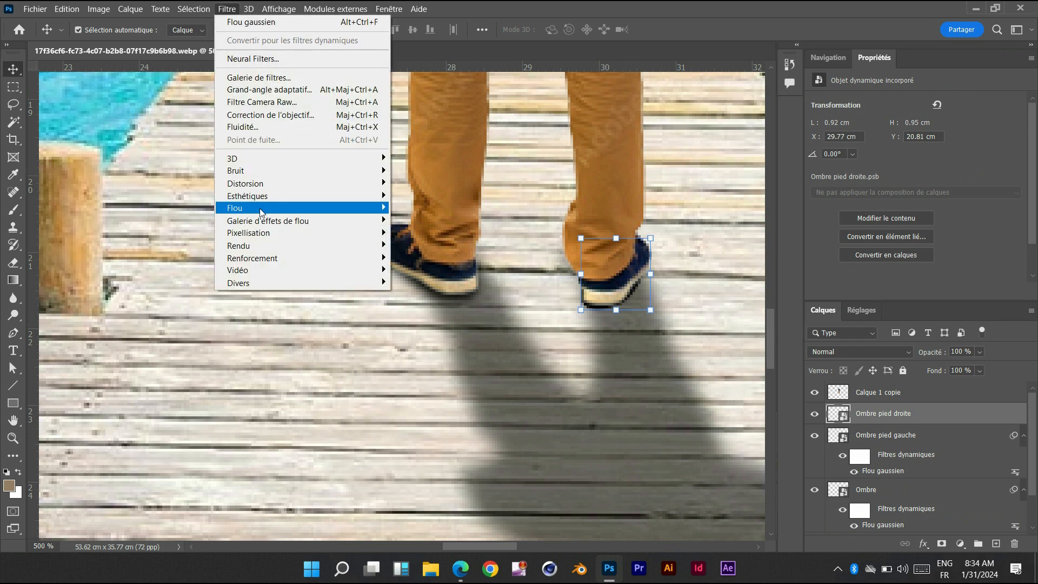
{"action": "mouse_move", "coordinate": [249, 209]}
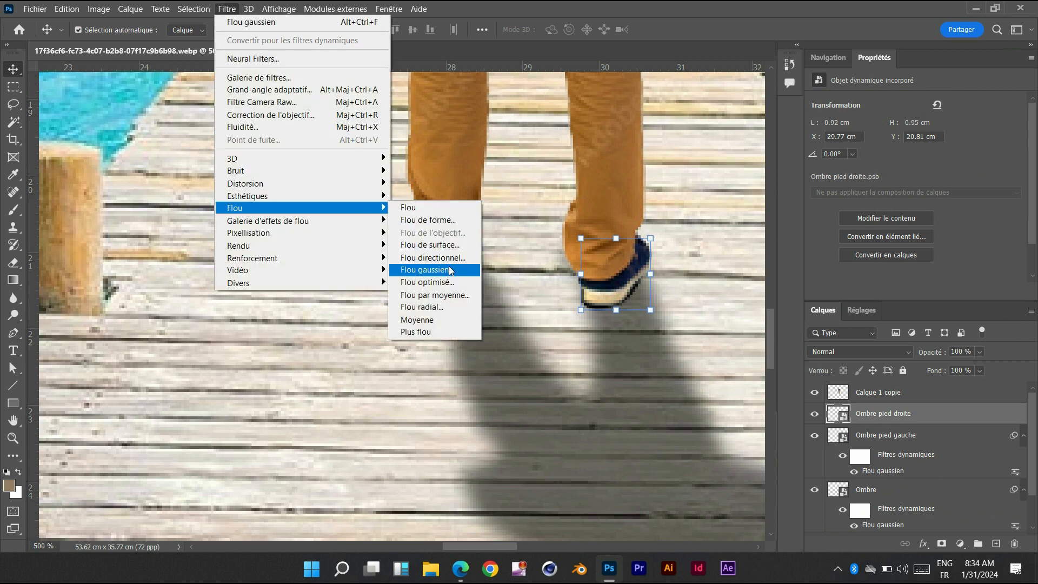
{"action": "left_click", "coordinate": [427, 270]}
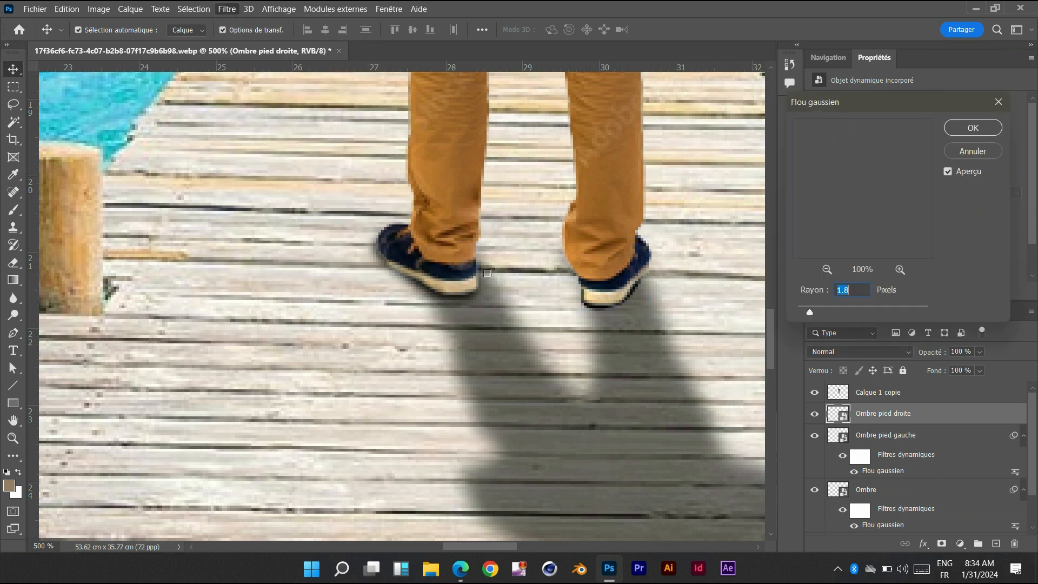
{"action": "left_click", "coordinate": [972, 129]}
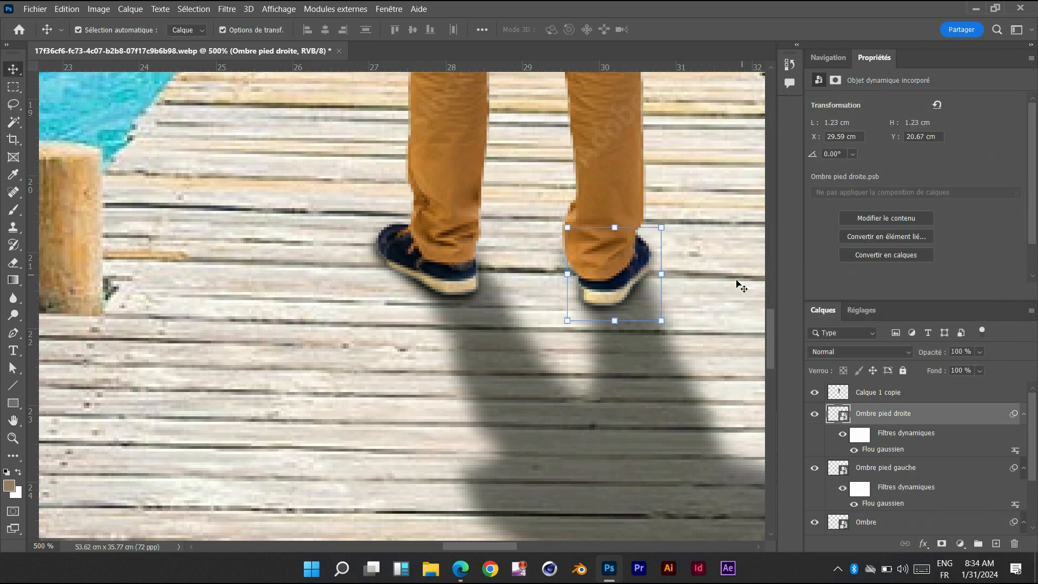
Deselect the layer and examine the man and his shadows in the whole pier scene at 100 %
{"action": "left_click", "coordinate": [722, 288]}
{"action": "key", "text": "ctrl+minus"}
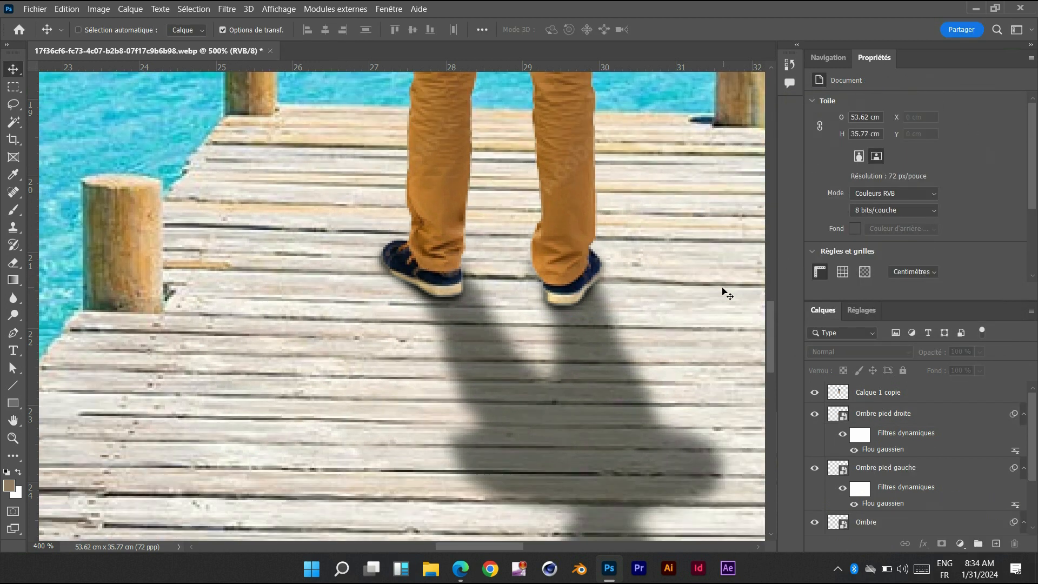
{"action": "key", "text": "ctrl+minus"}
{"action": "key", "text": "ctrl+minus"}
{"action": "key", "text": "ctrl+minus"}
{"action": "key", "text": "ctrl+minus"}
{"action": "key", "text": "ctrl+plus"}
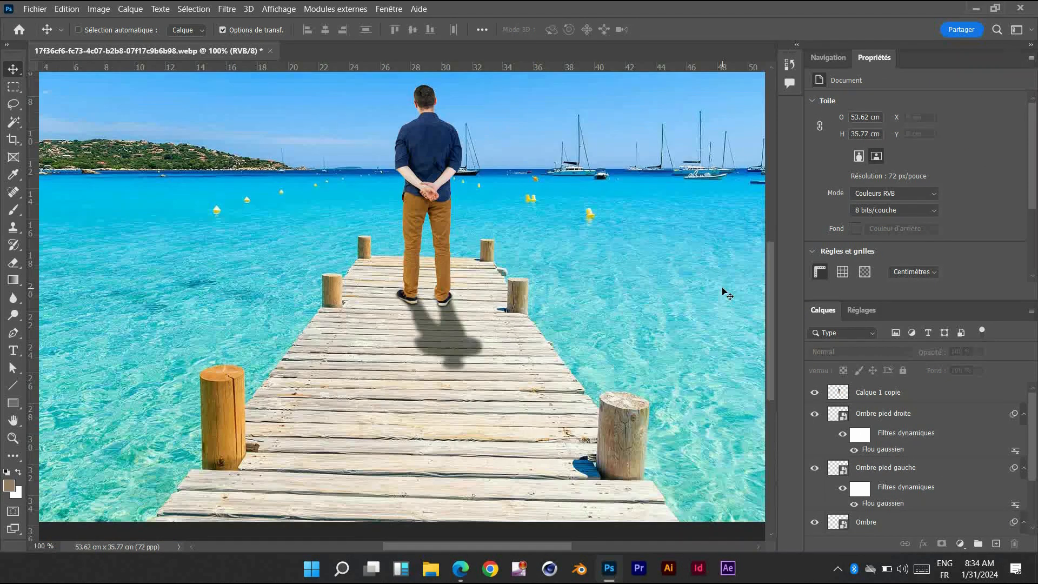
{"action": "key", "text": "space"}
{"action": "left_click_drag", "start_coordinate": [591, 224], "coordinate": [558, 285]}
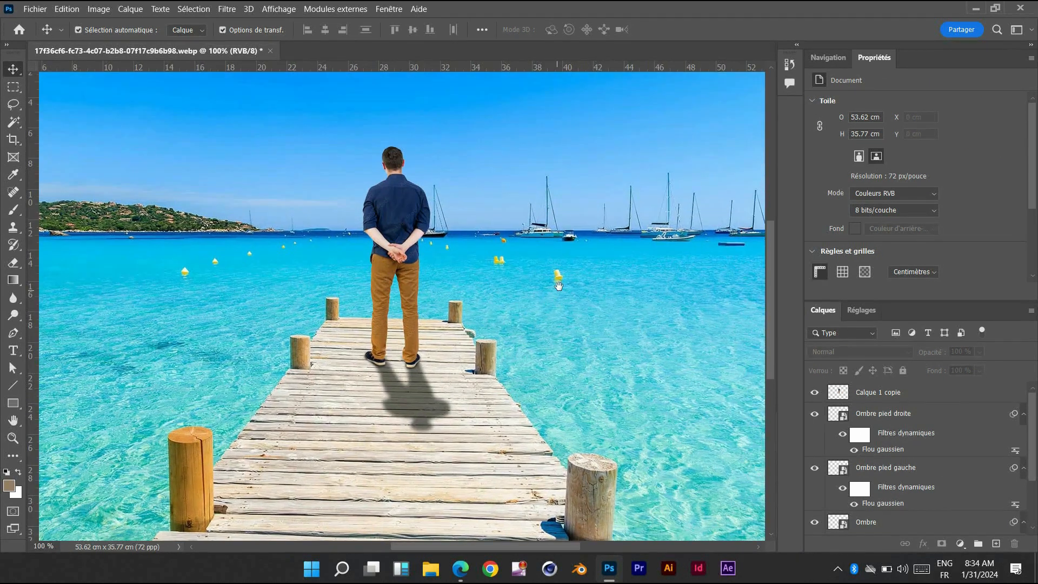